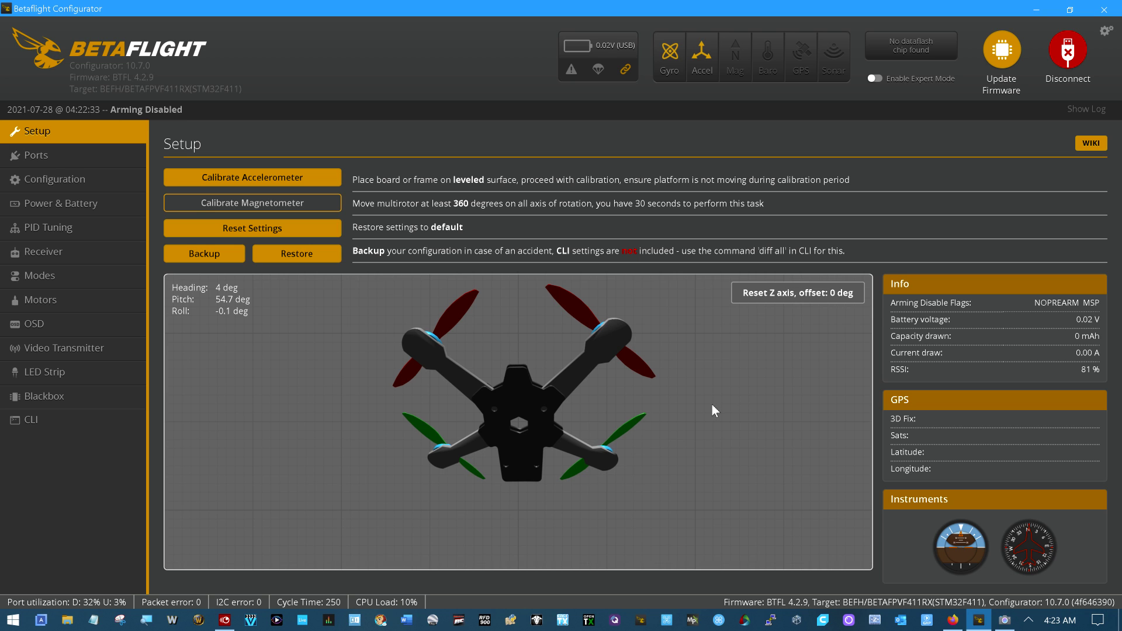
Review the Rateprofile Settings in PID Tuning
{"action": "left_click", "coordinate": [89, 228]}
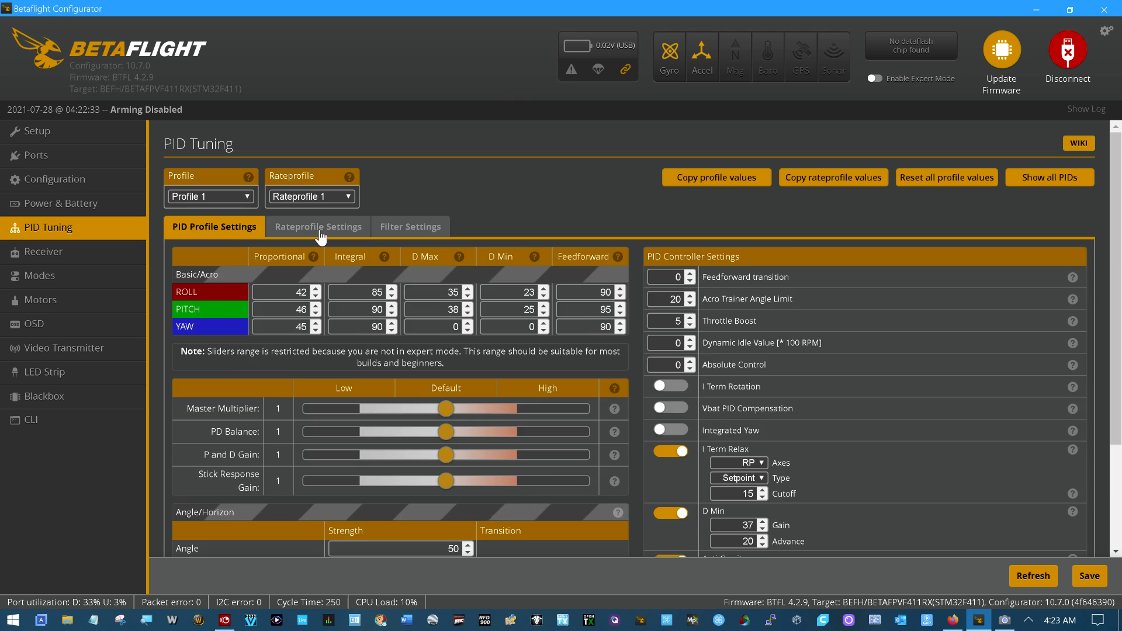
{"action": "left_click", "coordinate": [320, 233]}
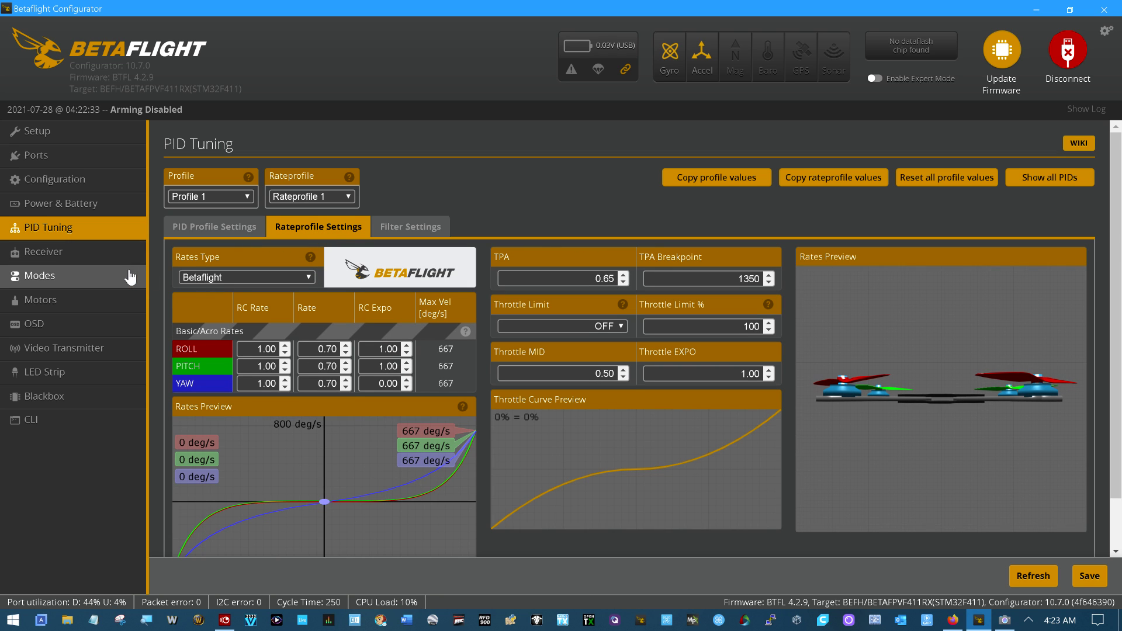
Open the OSD settings, preview OSD Profile 2 and check which elements are enabled for it
{"action": "left_click", "coordinate": [55, 322]}
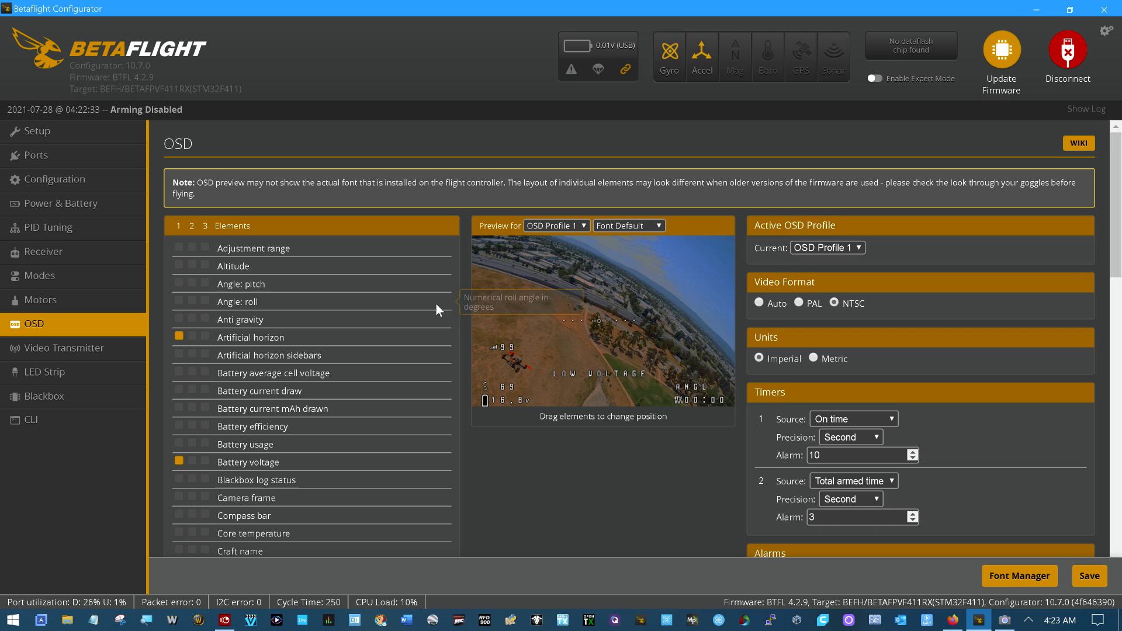
{"action": "left_click", "coordinate": [585, 224]}
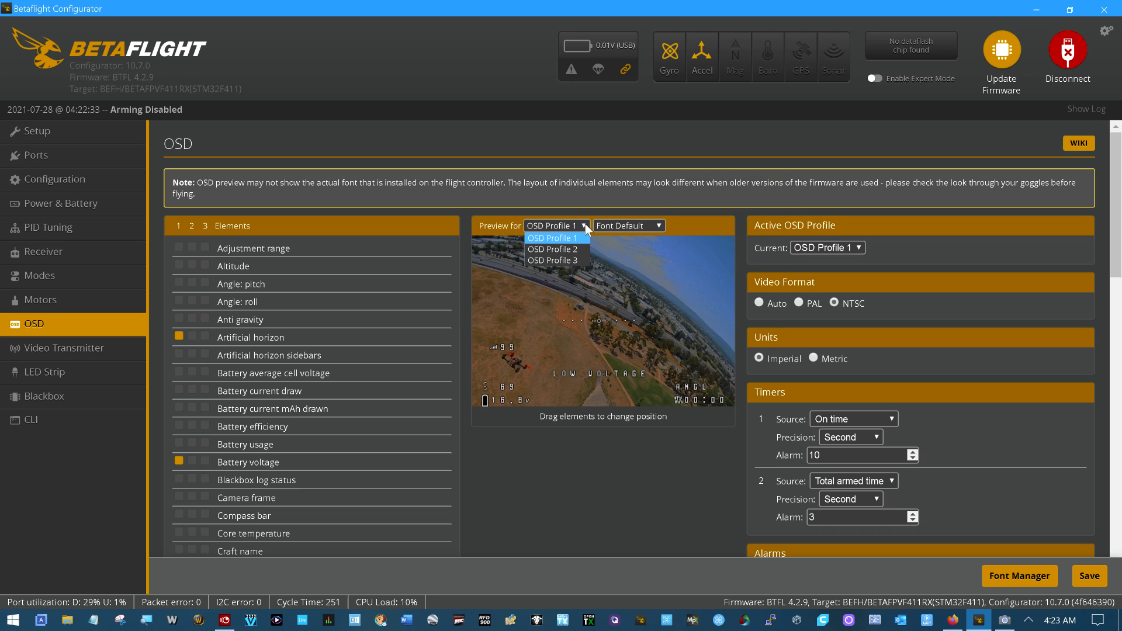
{"action": "left_click", "coordinate": [580, 248]}
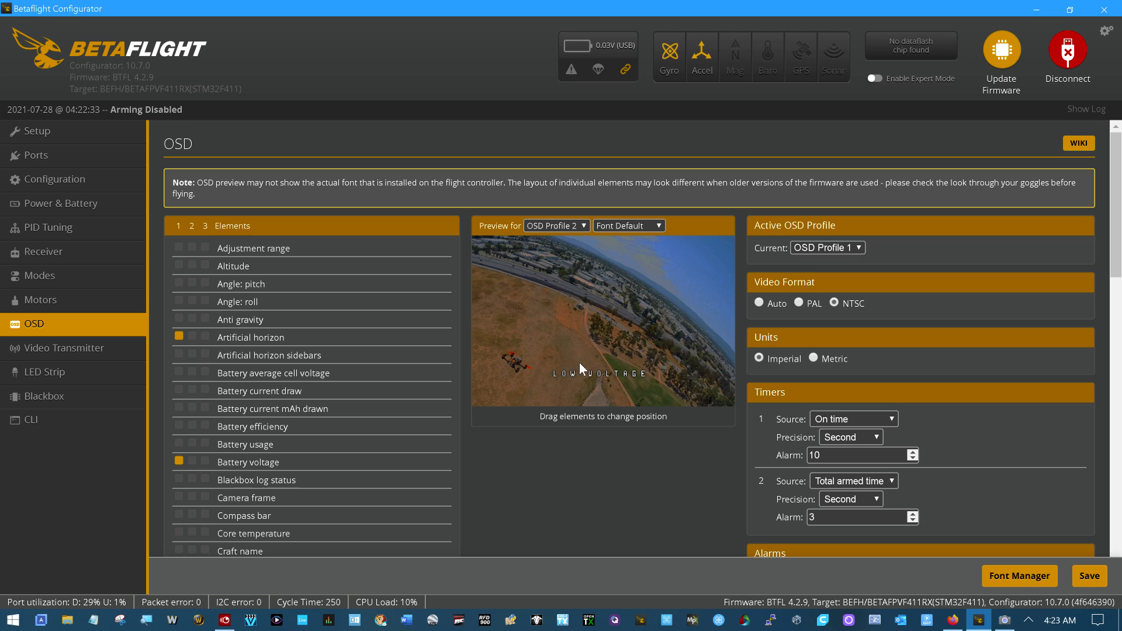
{"action": "scroll", "coordinate": [236, 299], "scroll_direction": "down", "scroll_amount": 12}
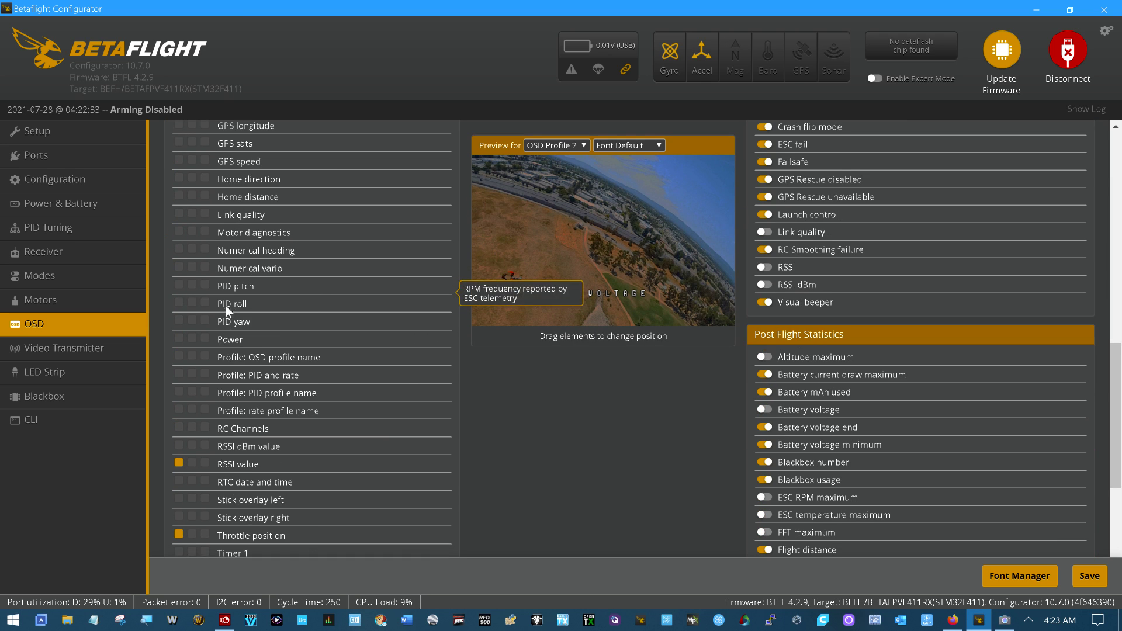
{"action": "scroll", "coordinate": [191, 436], "scroll_direction": "down", "scroll_amount": 4}
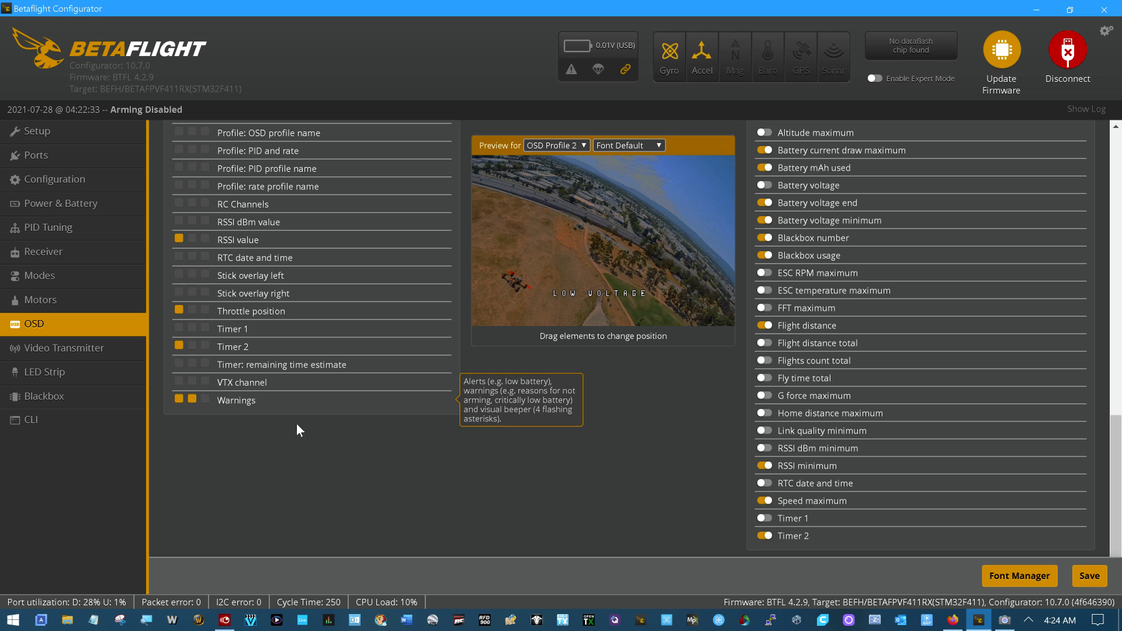
{"action": "scroll", "coordinate": [376, 416], "scroll_direction": "up", "scroll_amount": 3}
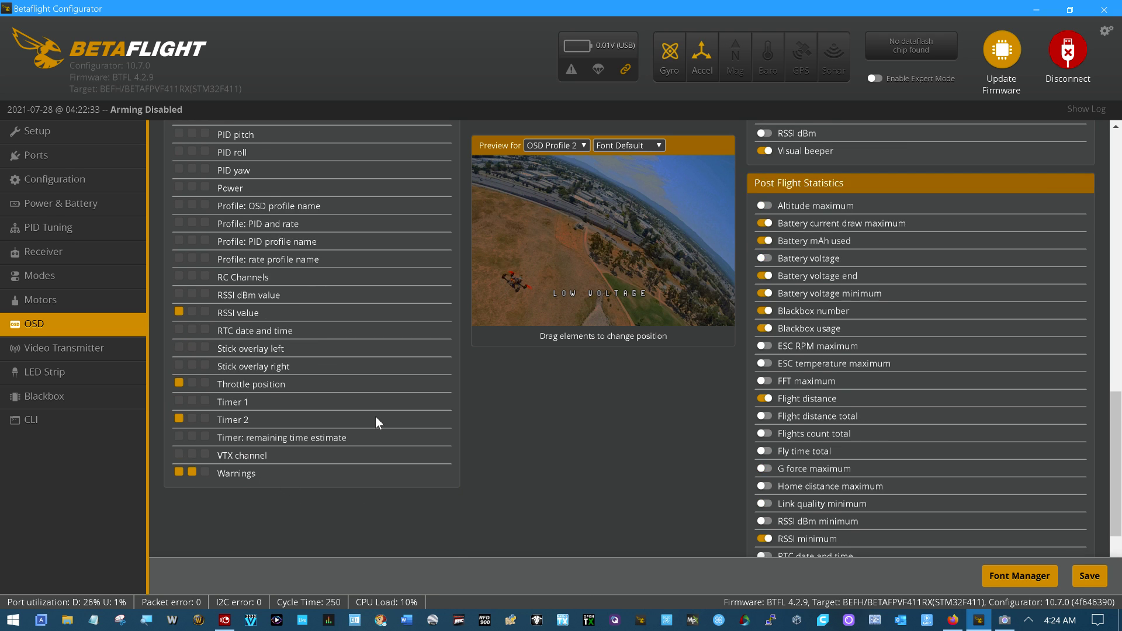
Preview OSD Profile 3, enable its VTX channel element and save the OSD settings
{"action": "left_click", "coordinate": [583, 146]}
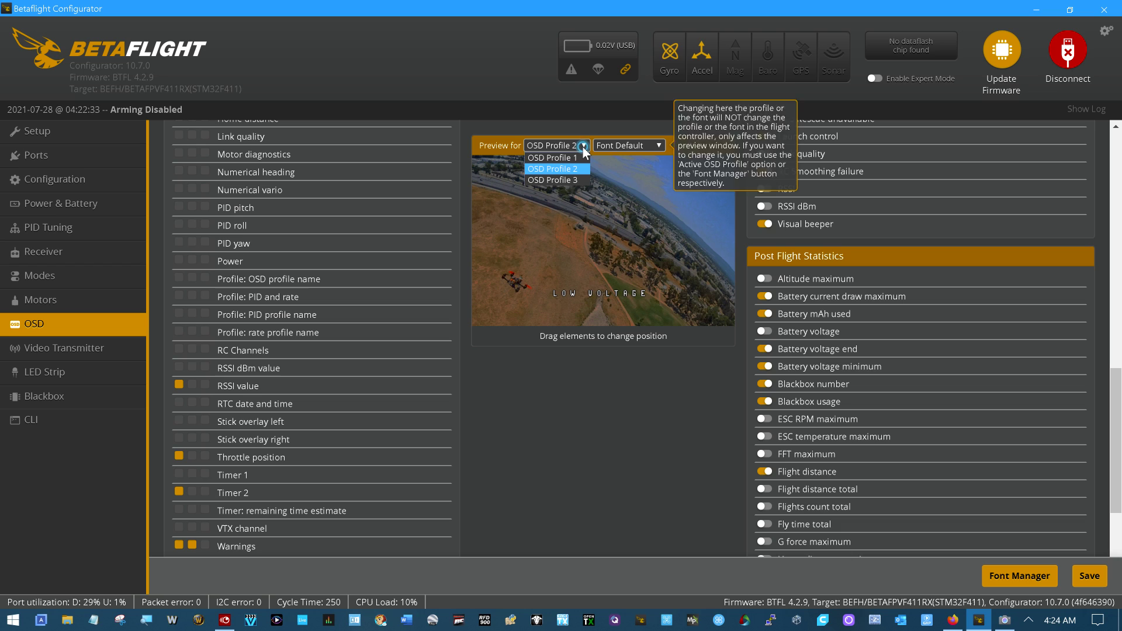
{"action": "left_click", "coordinate": [572, 179]}
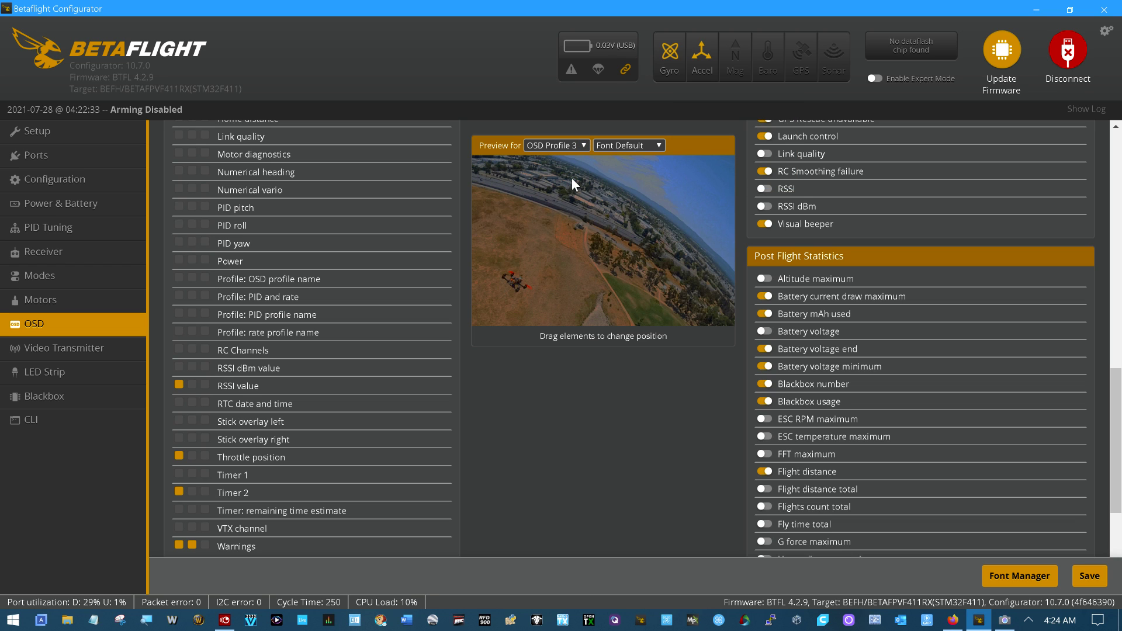
{"action": "scroll", "coordinate": [347, 351], "scroll_direction": "down", "scroll_amount": 3}
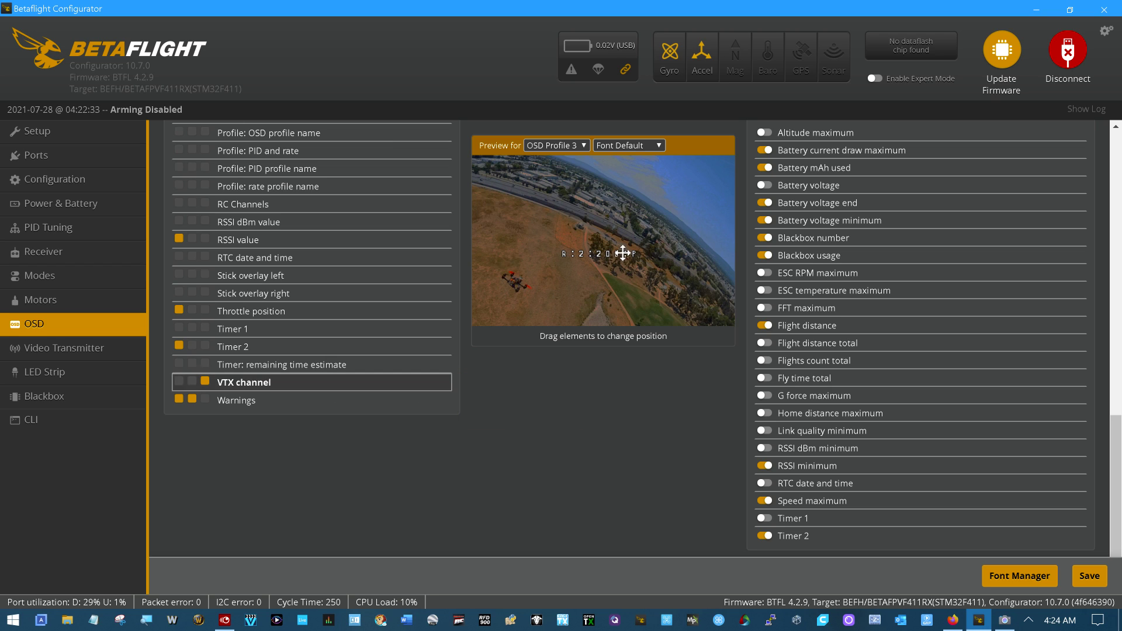
{"action": "left_click", "coordinate": [1088, 576]}
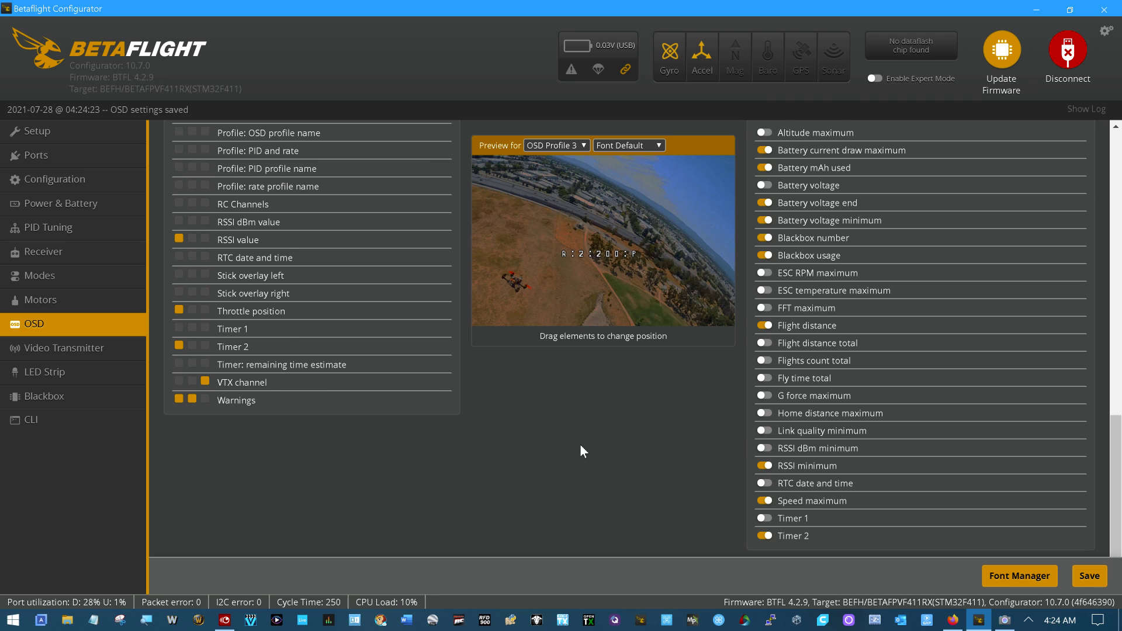
Enable Expert Mode and open the Adjustments settings
{"action": "scroll", "coordinate": [579, 443], "scroll_direction": "up", "scroll_amount": 4}
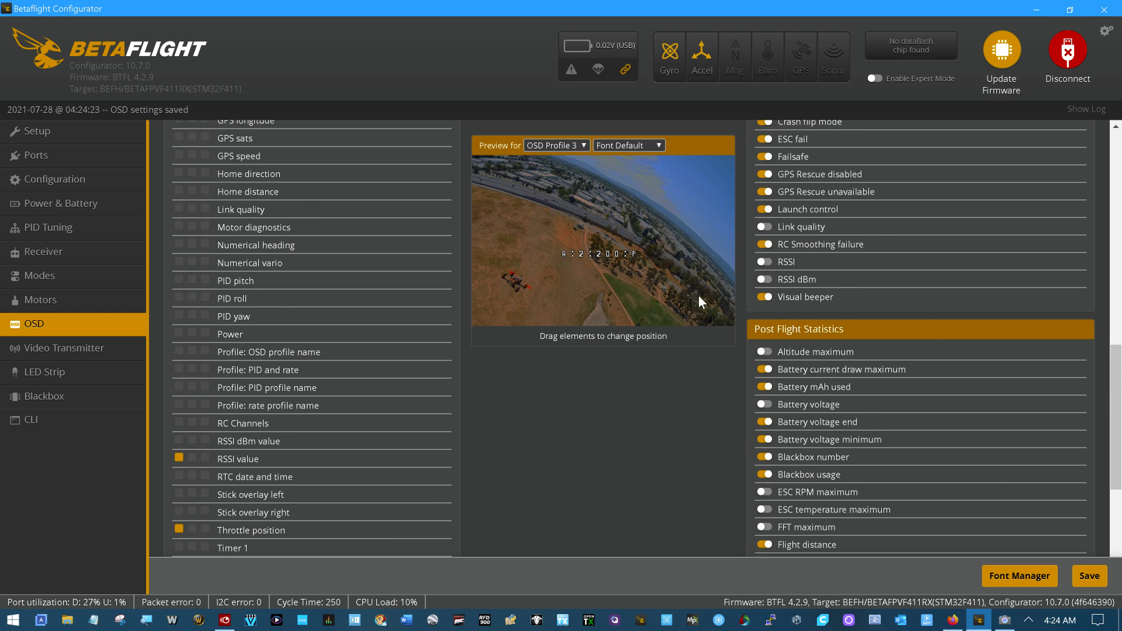
{"action": "left_click", "coordinate": [875, 79]}
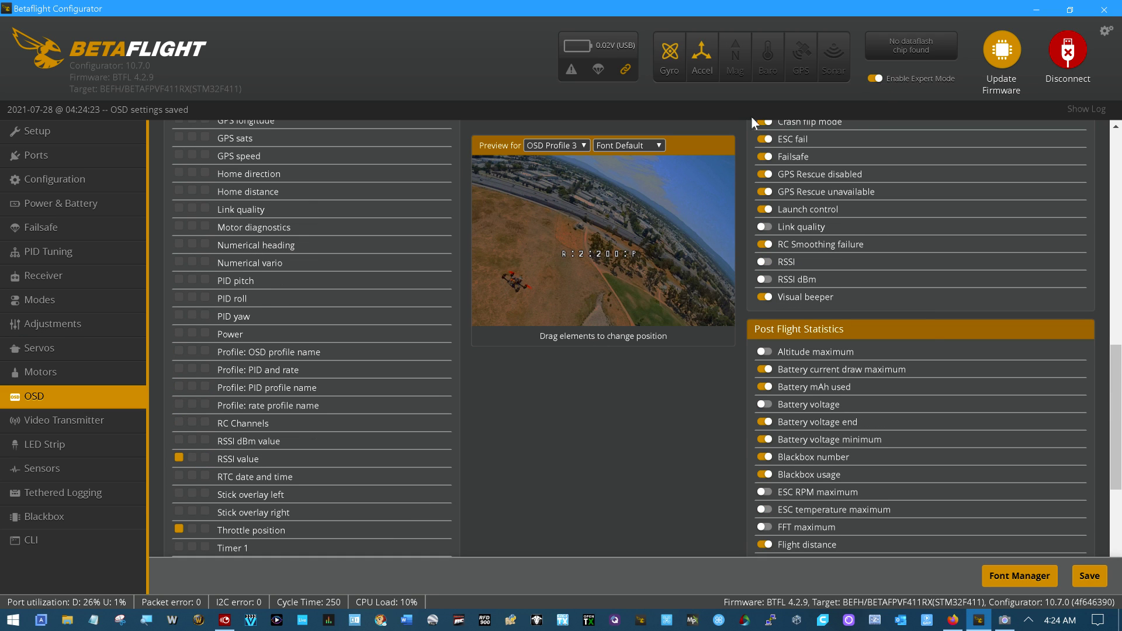
{"action": "left_click", "coordinate": [59, 325]}
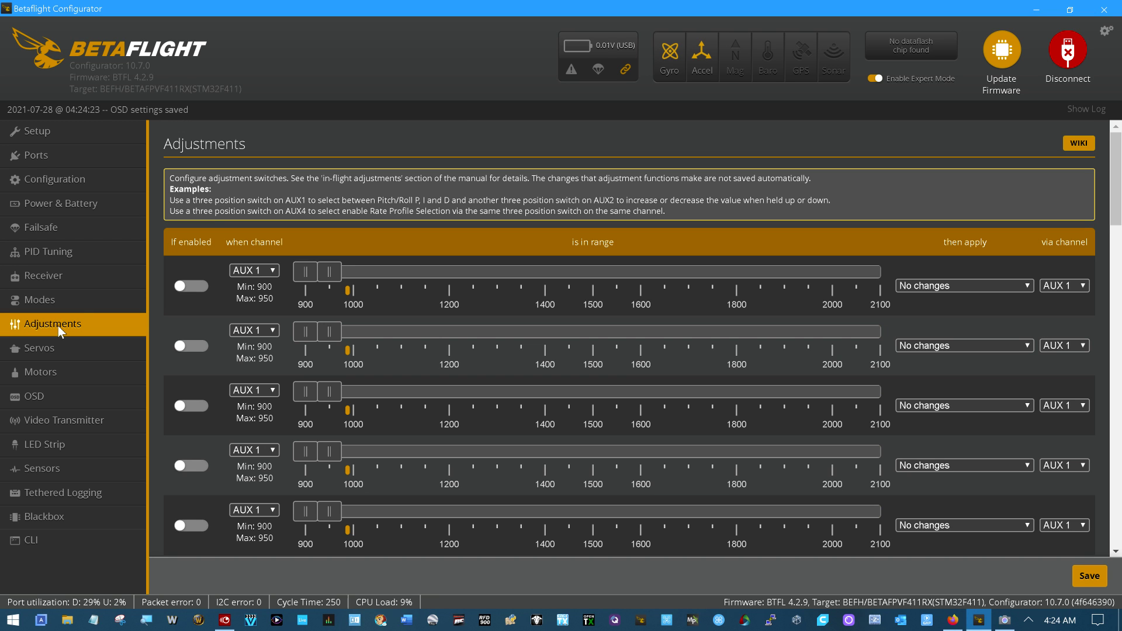
Enable the first adjustment on channel AUX 3 with a range from 900 to 2100
{"action": "left_click", "coordinate": [187, 288]}
{"action": "left_click", "coordinate": [273, 275]}
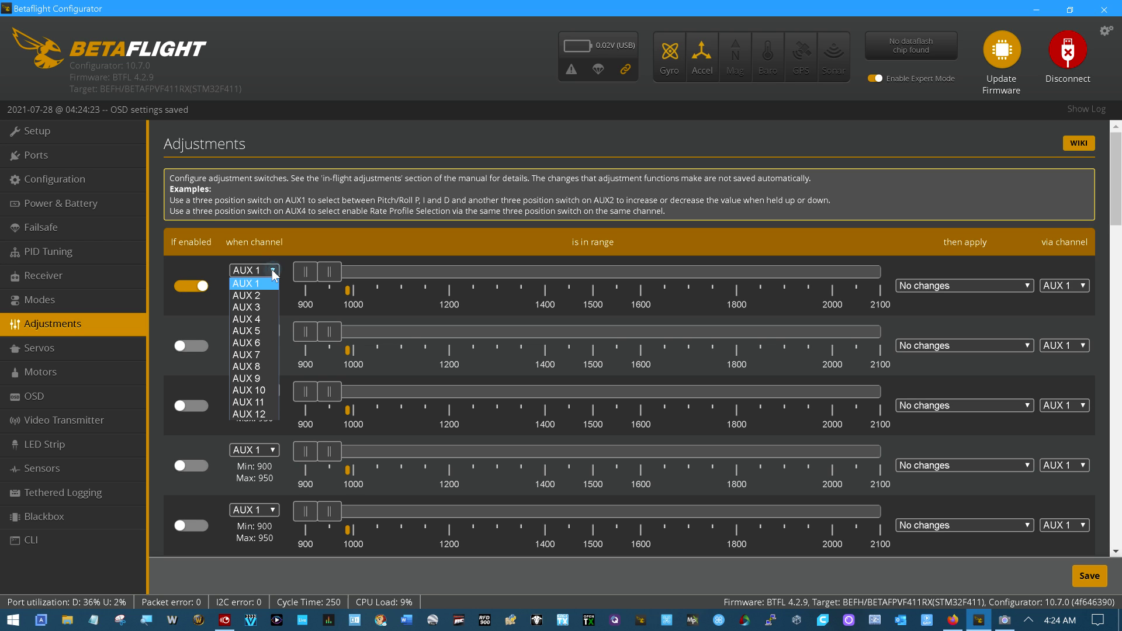
{"action": "left_click", "coordinate": [267, 308]}
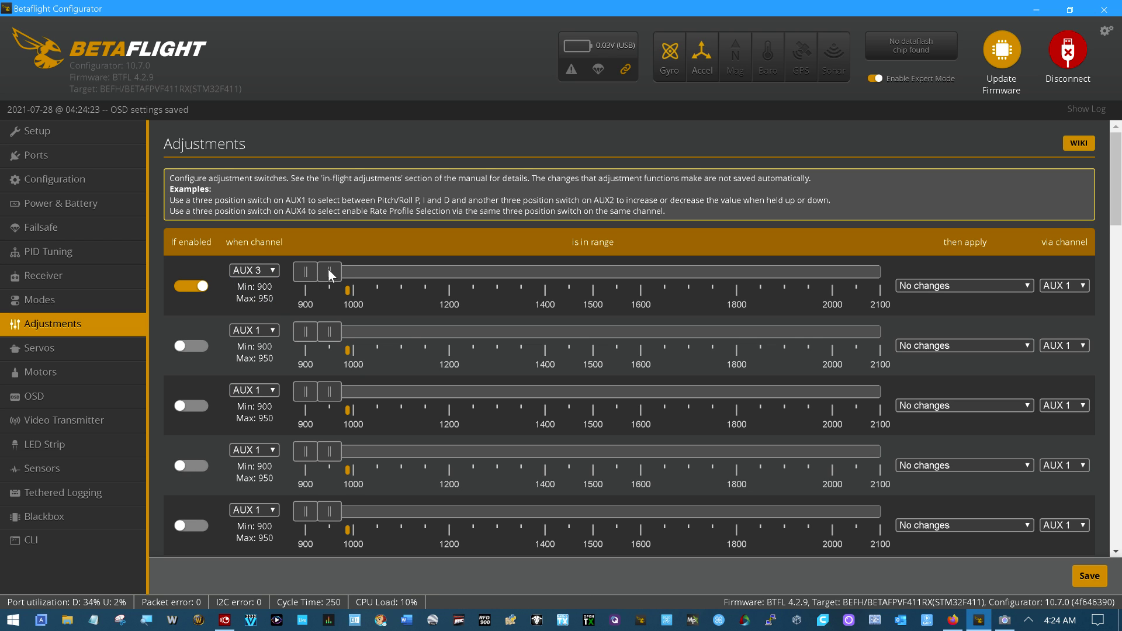
{"action": "left_click_drag", "start_coordinate": [336, 274], "coordinate": [912, 314]}
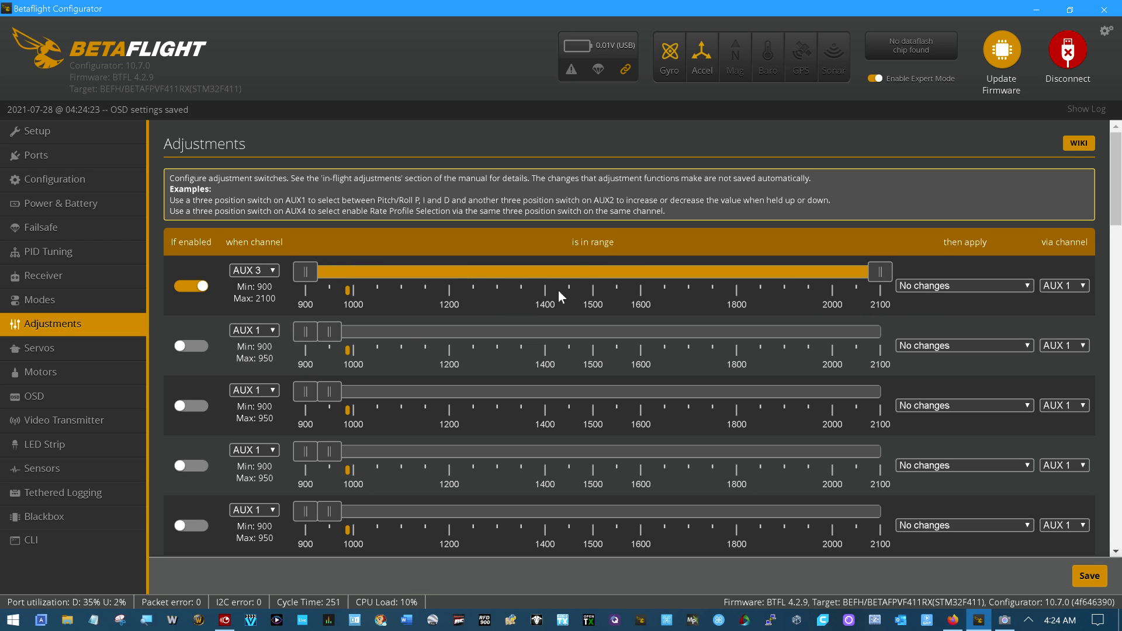
Set the first adjustment to apply OSD Profile Selection via AUX 3 and save the adjustments
{"action": "left_click", "coordinate": [1027, 284]}
{"action": "key", "text": "Down"}
{"action": "key", "text": "Down"}
{"action": "key", "text": "Down"}
{"action": "key", "text": "Down"}
{"action": "key", "text": "Down"}
{"action": "key", "text": "Down"}
{"action": "key", "text": "Down"}
{"action": "key", "text": "Down"}
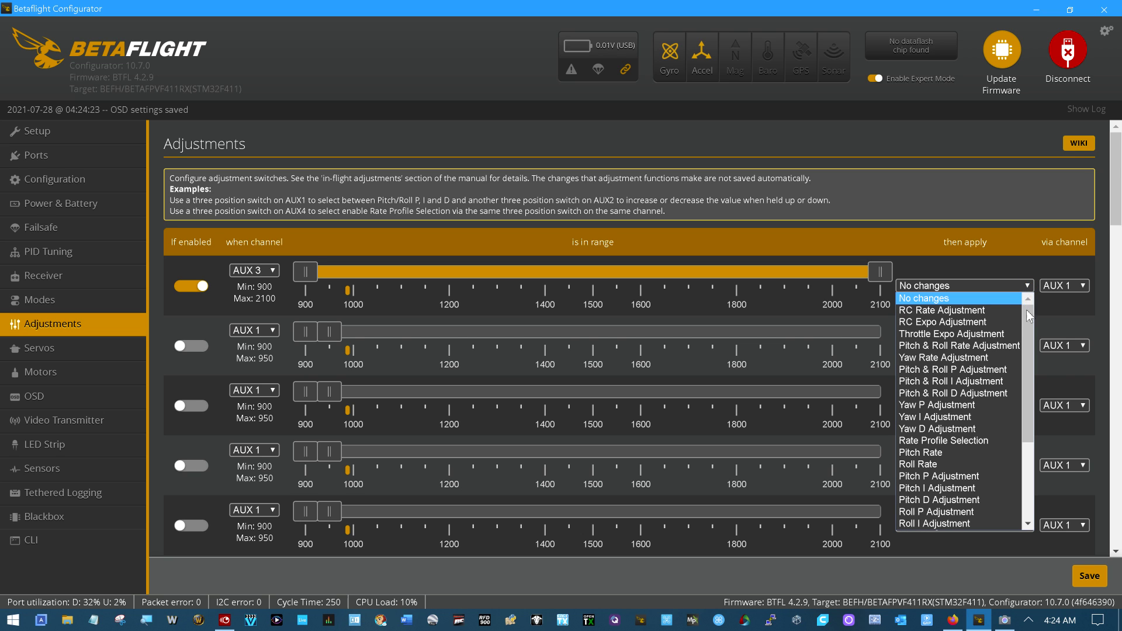
{"action": "left_click_drag", "start_coordinate": [1029, 363], "coordinate": [1019, 520]}
{"action": "left_click", "coordinate": [960, 512]}
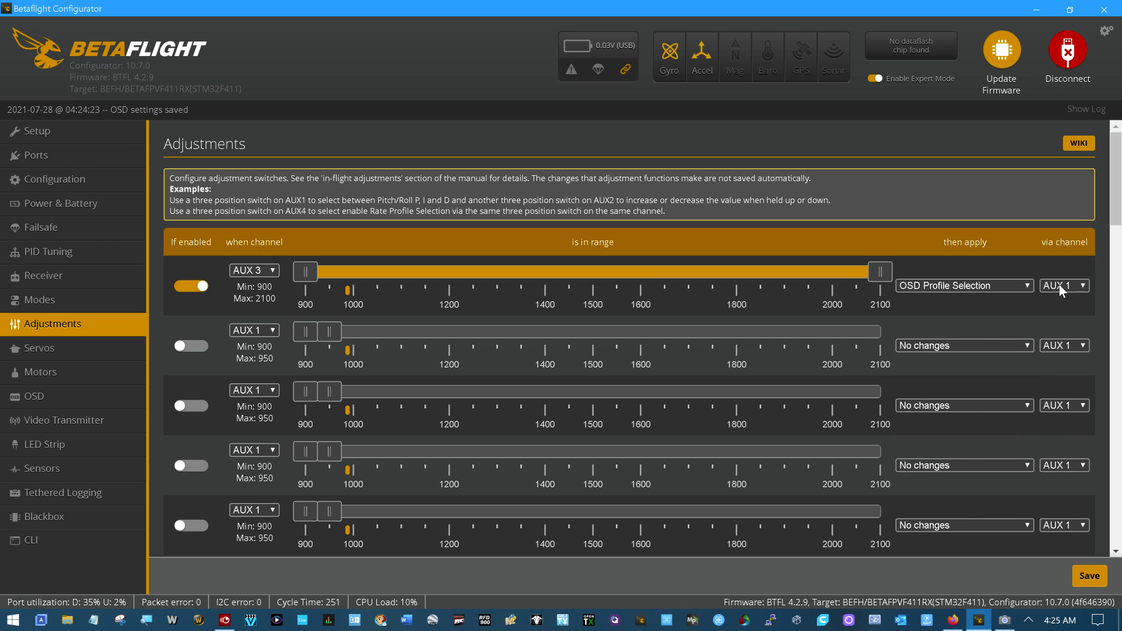
{"action": "left_click", "coordinate": [1084, 283]}
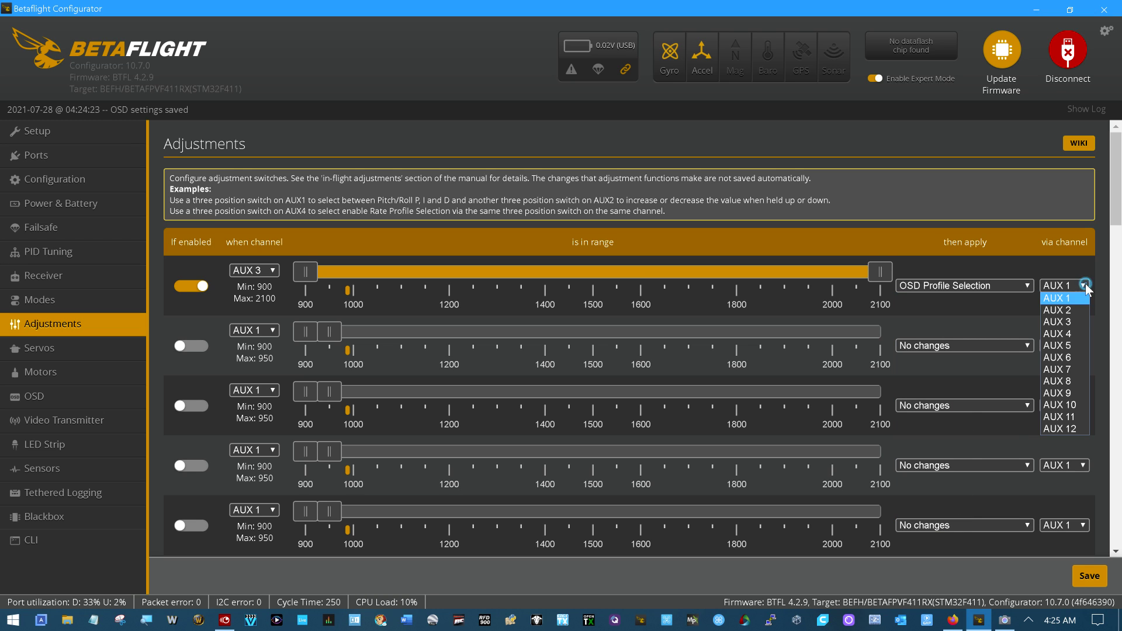
{"action": "left_click", "coordinate": [1080, 320]}
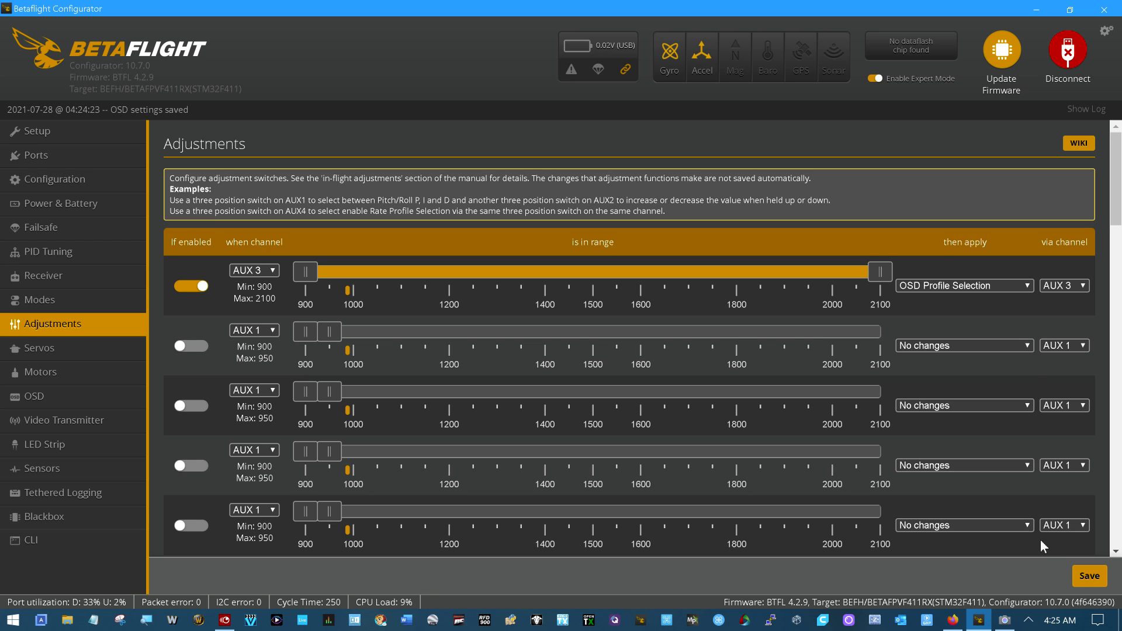
{"action": "left_click", "coordinate": [1085, 577]}
Switch to the Camera app to check the OSD on the live video feed, and return to Betaflight Configurator
{"action": "left_click", "coordinate": [1004, 622]}
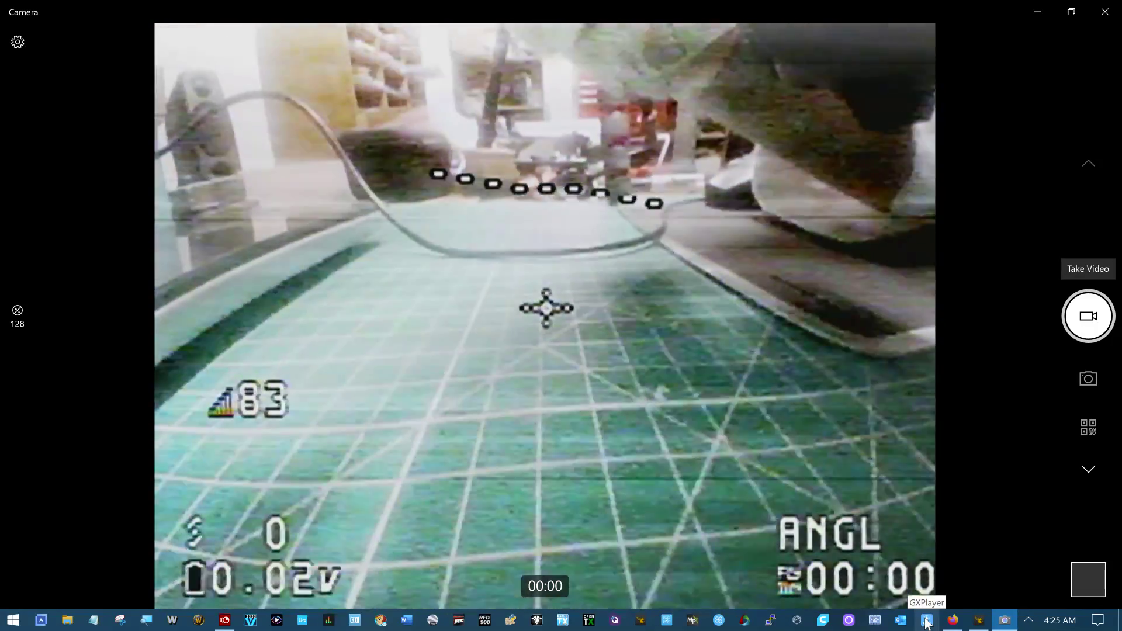
{"action": "mouse_move", "coordinate": [956, 618]}
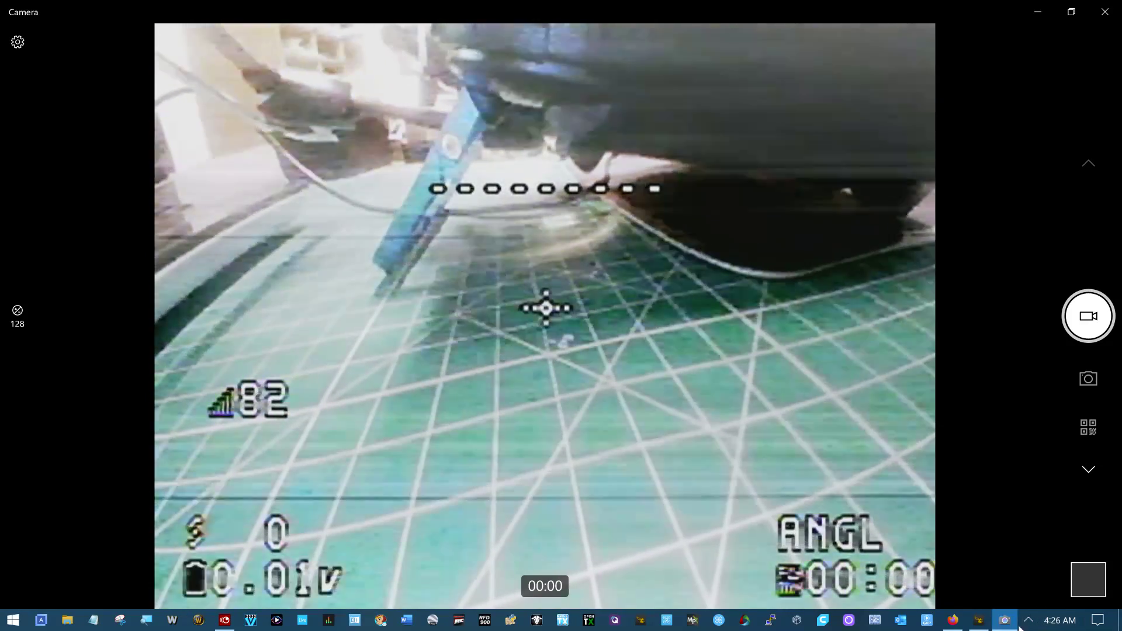
{"action": "left_click", "coordinate": [987, 621]}
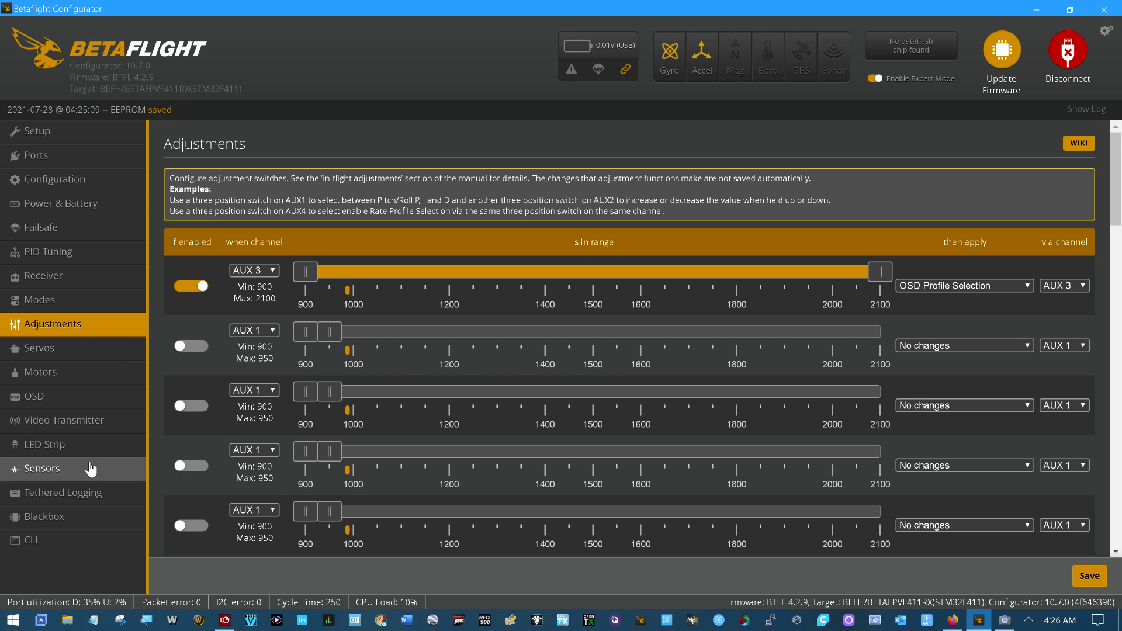
Reopen the OSD settings and set the preview to OSD Profile 2
{"action": "left_click", "coordinate": [72, 396]}
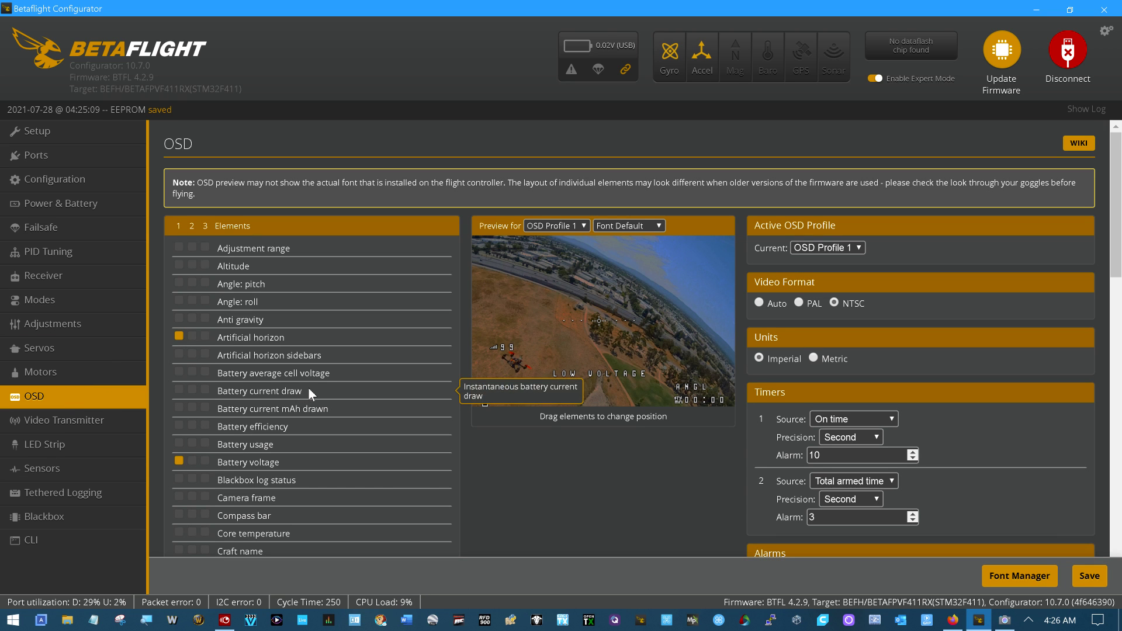
{"action": "left_click", "coordinate": [584, 226]}
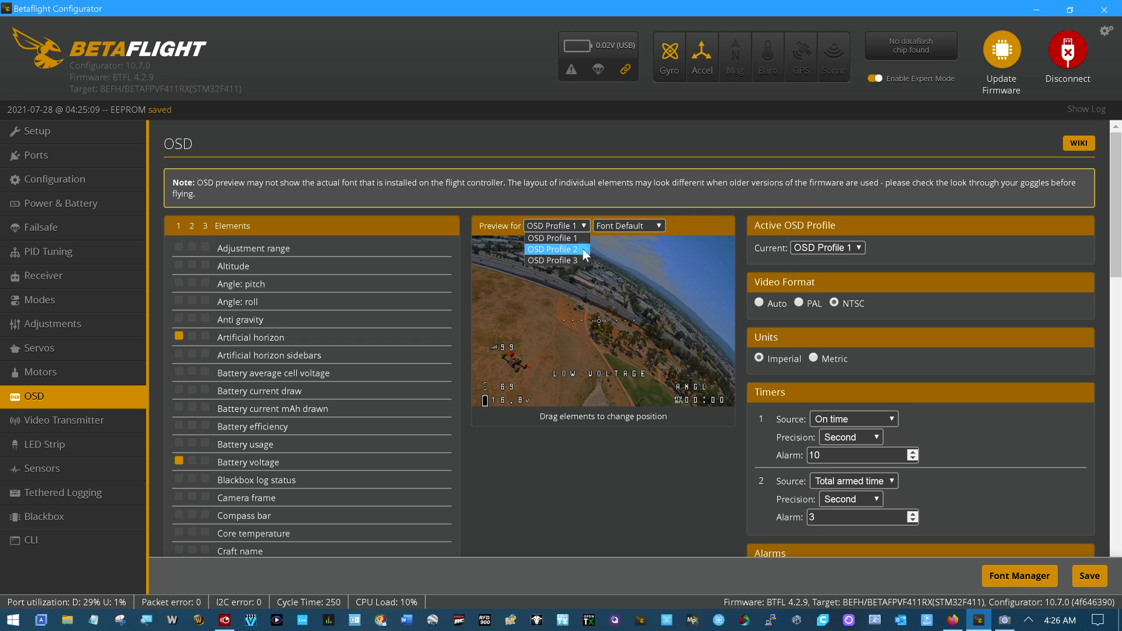
{"action": "left_click", "coordinate": [584, 249]}
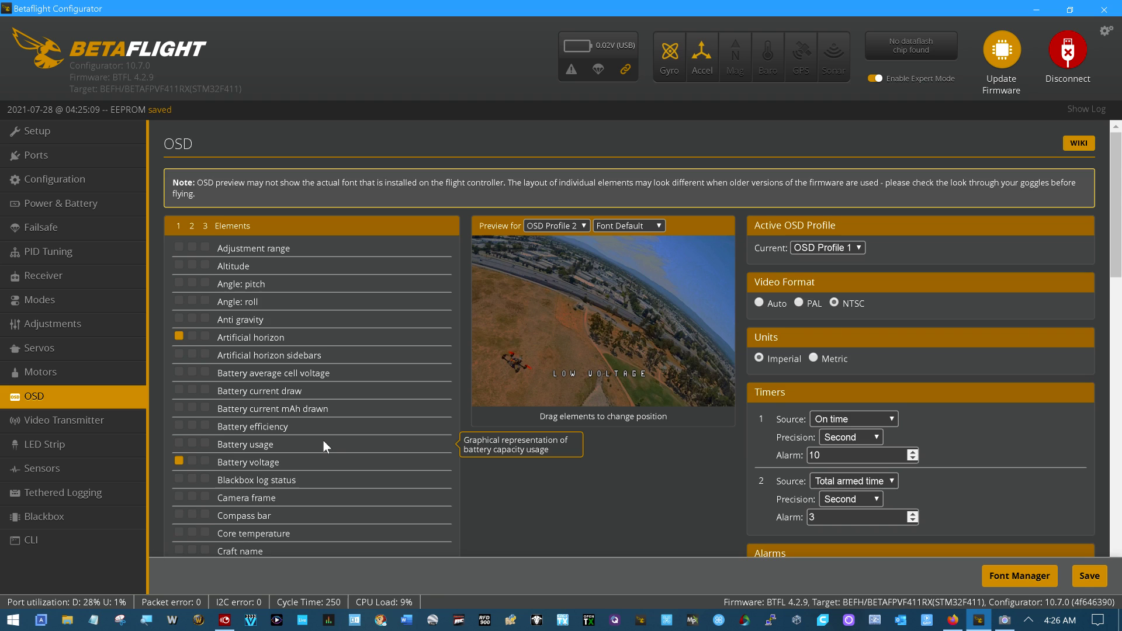
Enable Stick overlay right for OSD Profile 2 and position it at mid-height in the preview image's right half
{"action": "scroll", "coordinate": [324, 446], "scroll_direction": "down", "scroll_amount": 1}
{"action": "scroll", "coordinate": [325, 446], "scroll_direction": "down", "scroll_amount": 1}
{"action": "scroll", "coordinate": [329, 442], "scroll_direction": "down", "scroll_amount": 1}
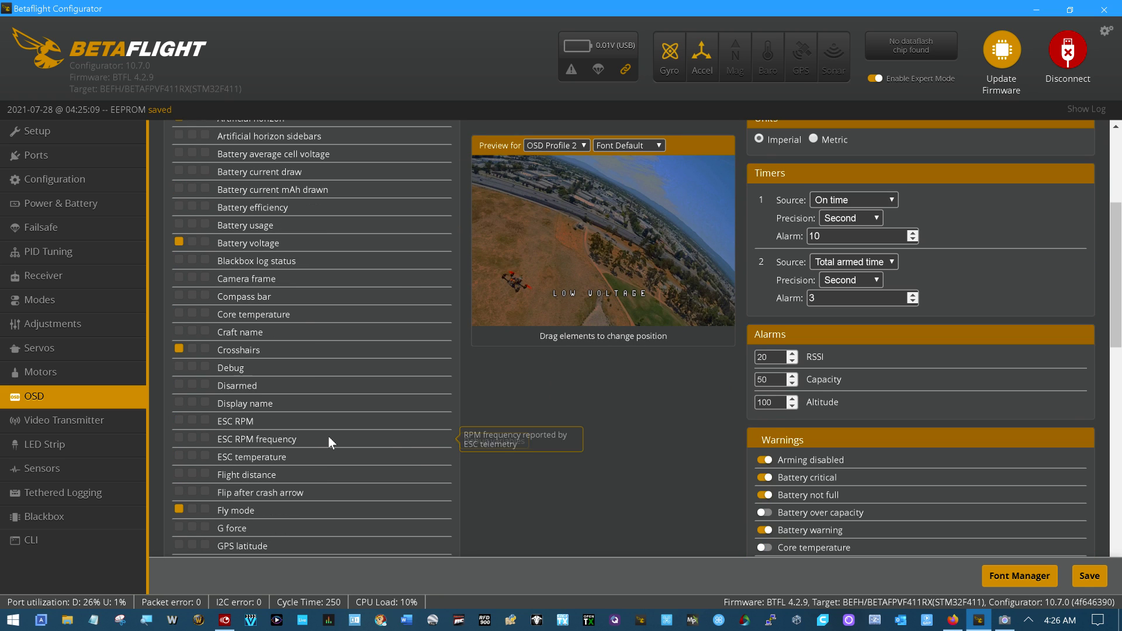
{"action": "scroll", "coordinate": [328, 434], "scroll_direction": "down", "scroll_amount": 2}
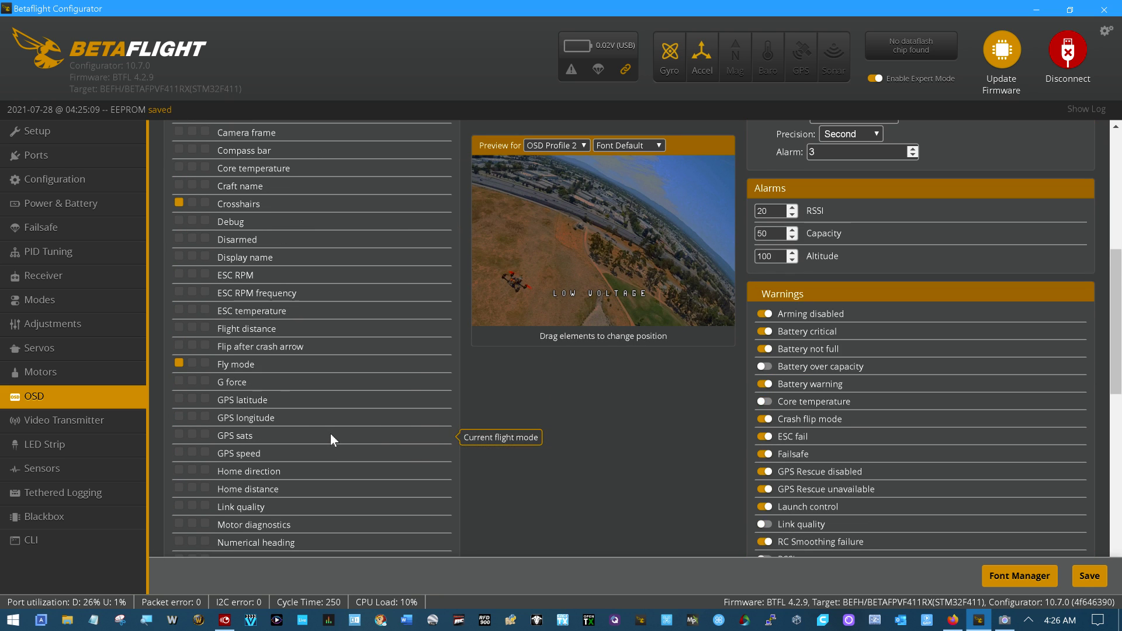
{"action": "scroll", "coordinate": [332, 433], "scroll_direction": "down", "scroll_amount": 3}
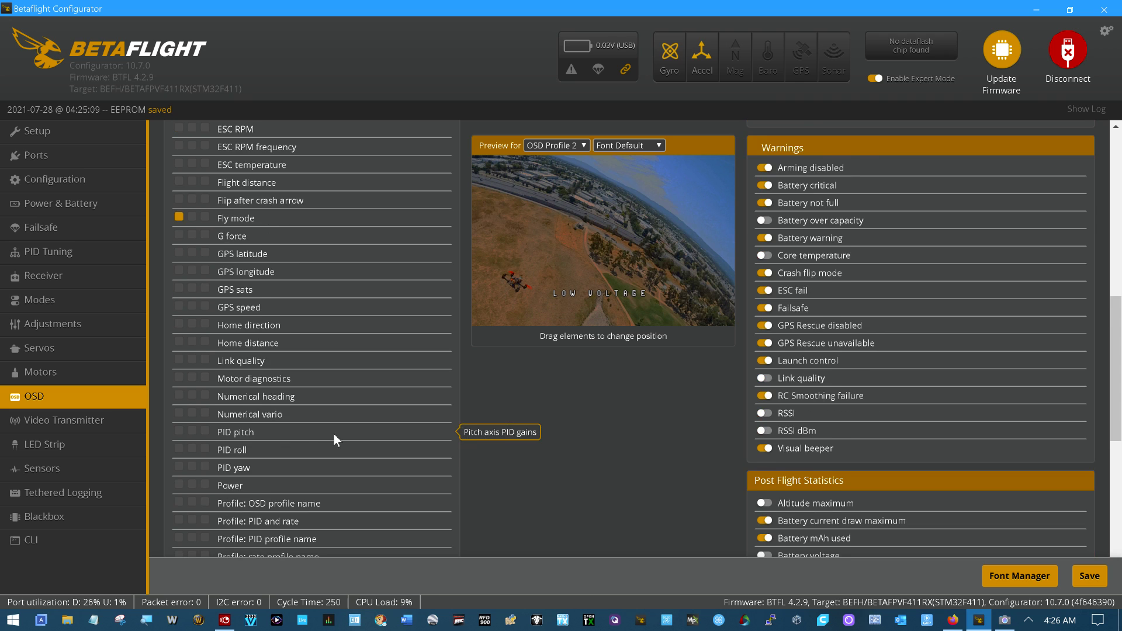
{"action": "scroll", "coordinate": [334, 434], "scroll_direction": "down", "scroll_amount": 1}
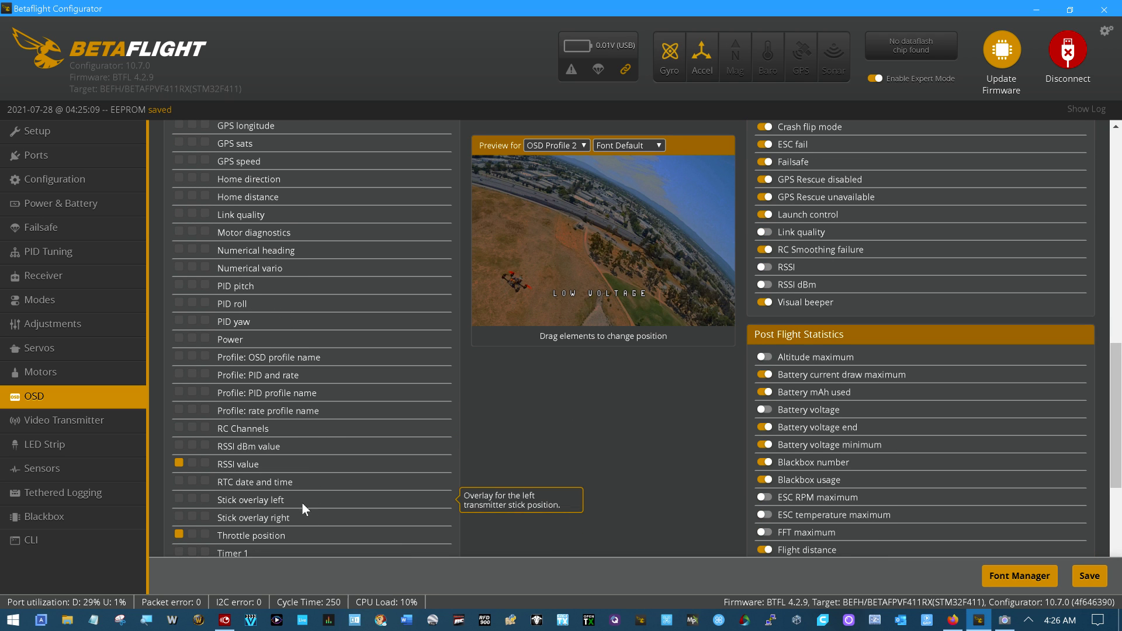
{"action": "left_click", "coordinate": [192, 516]}
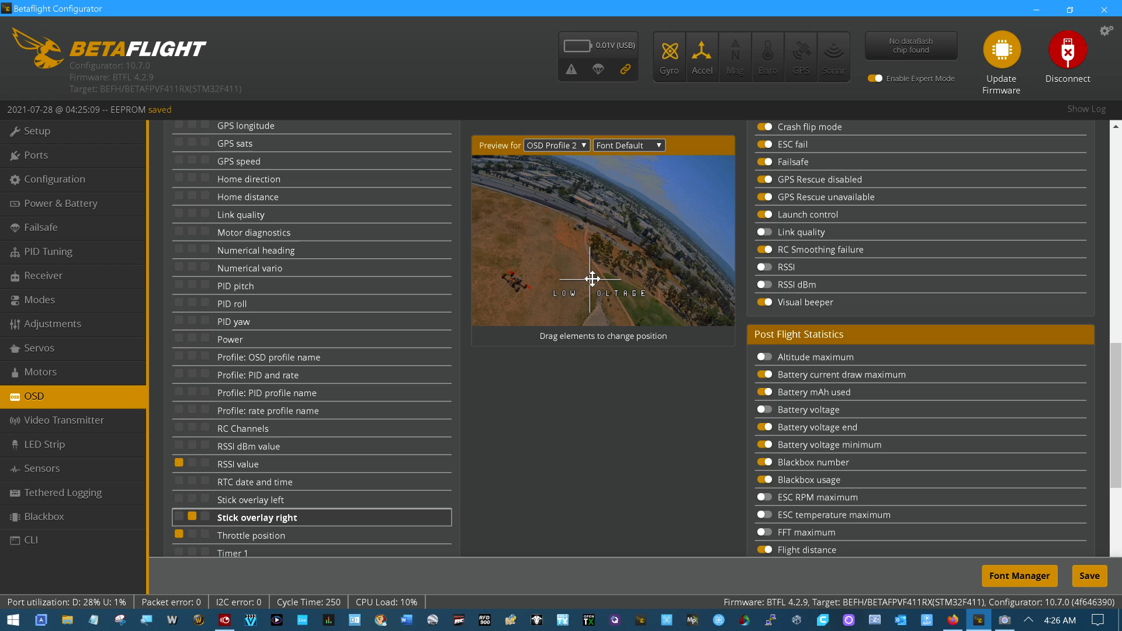
{"action": "left_click_drag", "start_coordinate": [595, 276], "coordinate": [661, 270]}
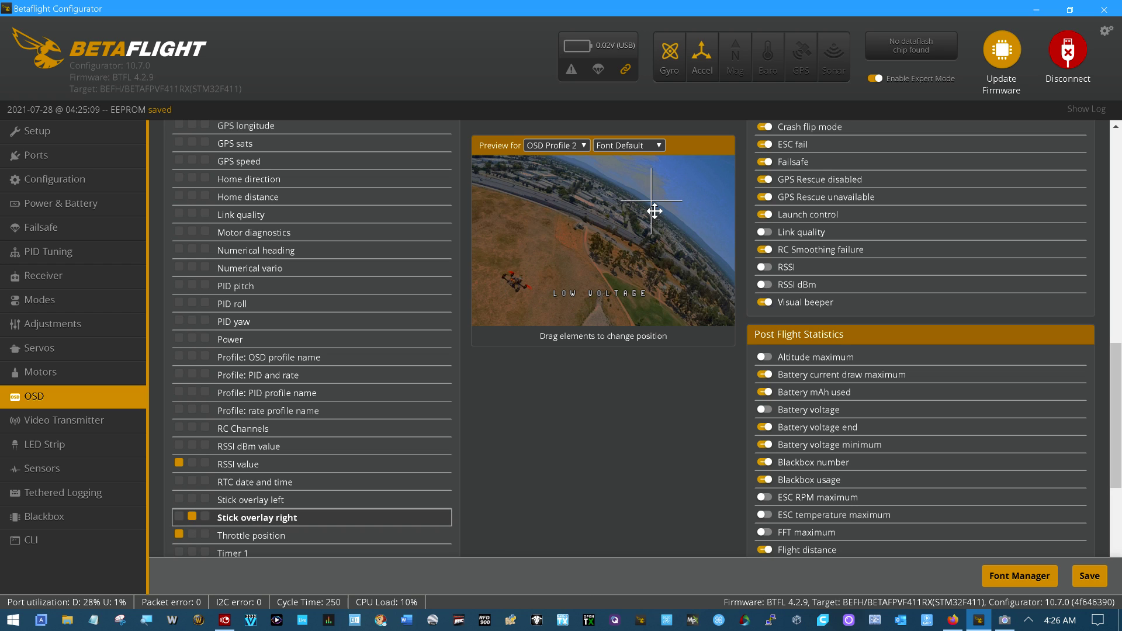
{"action": "left_click_drag", "start_coordinate": [654, 208], "coordinate": [648, 240]}
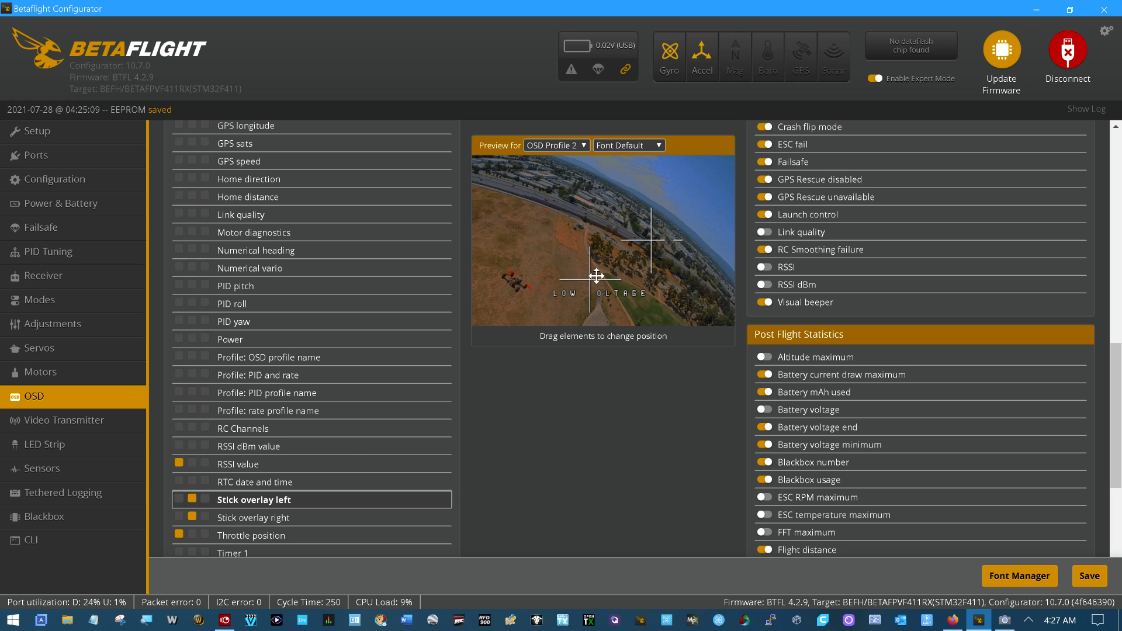
Position Stick overlay left in the preview image's left half, level with the right stick overlay
{"action": "left_click_drag", "start_coordinate": [592, 278], "coordinate": [521, 231]}
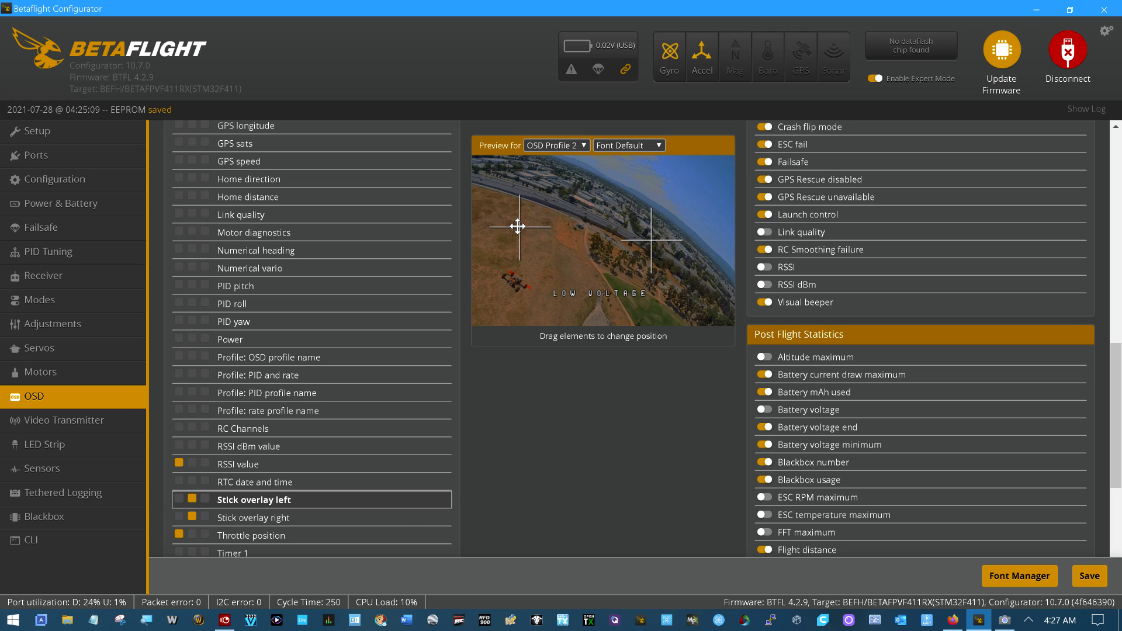
{"action": "left_click_drag", "start_coordinate": [521, 230], "coordinate": [532, 250]}
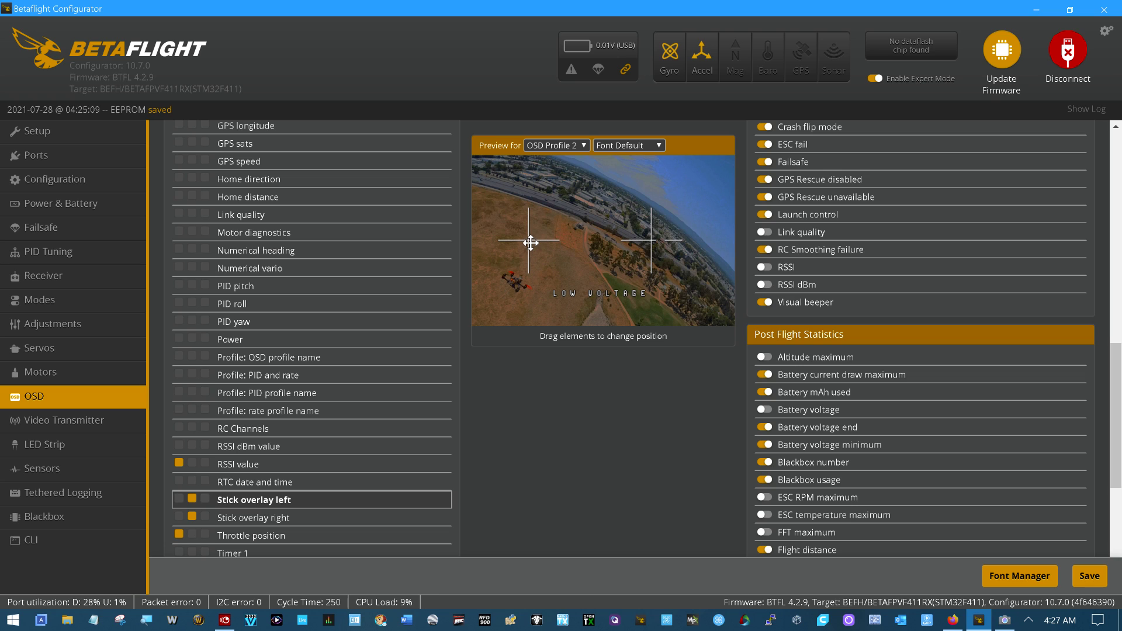
{"action": "mouse_move", "coordinate": [531, 242]}
{"action": "left_mouse_down"}
{"action": "mouse_move", "coordinate": [533, 233]}
{"action": "mouse_move", "coordinate": [521, 246]}
{"action": "left_mouse_up"}
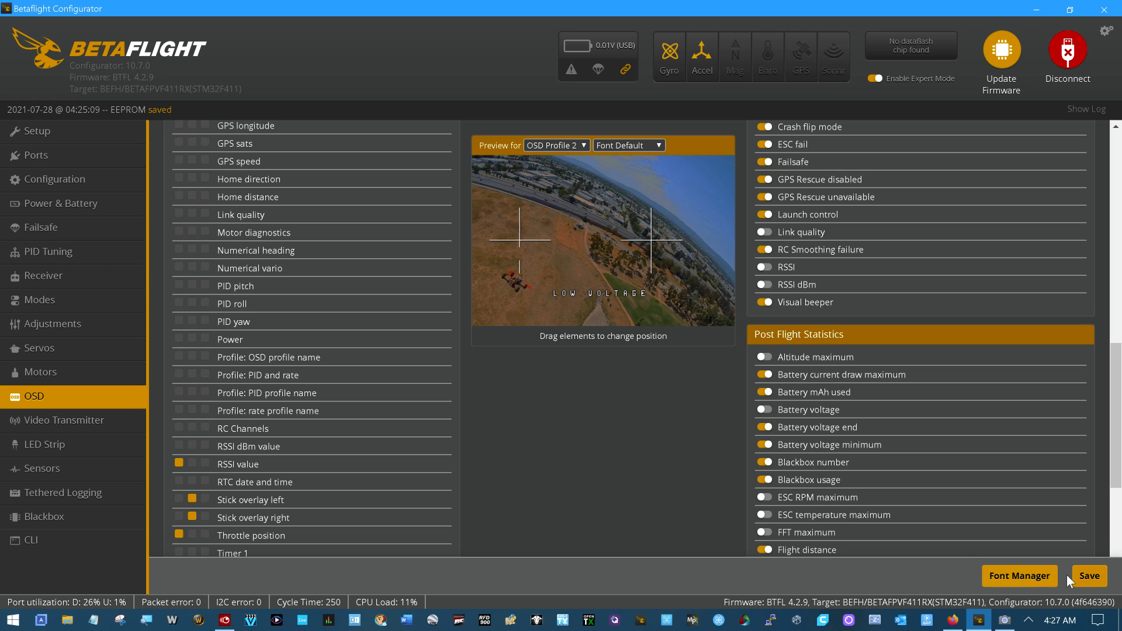
Set the preview to OSD Profile 3 and disable its VTX channel element
{"action": "left_click", "coordinate": [583, 147]}
{"action": "left_click", "coordinate": [569, 179]}
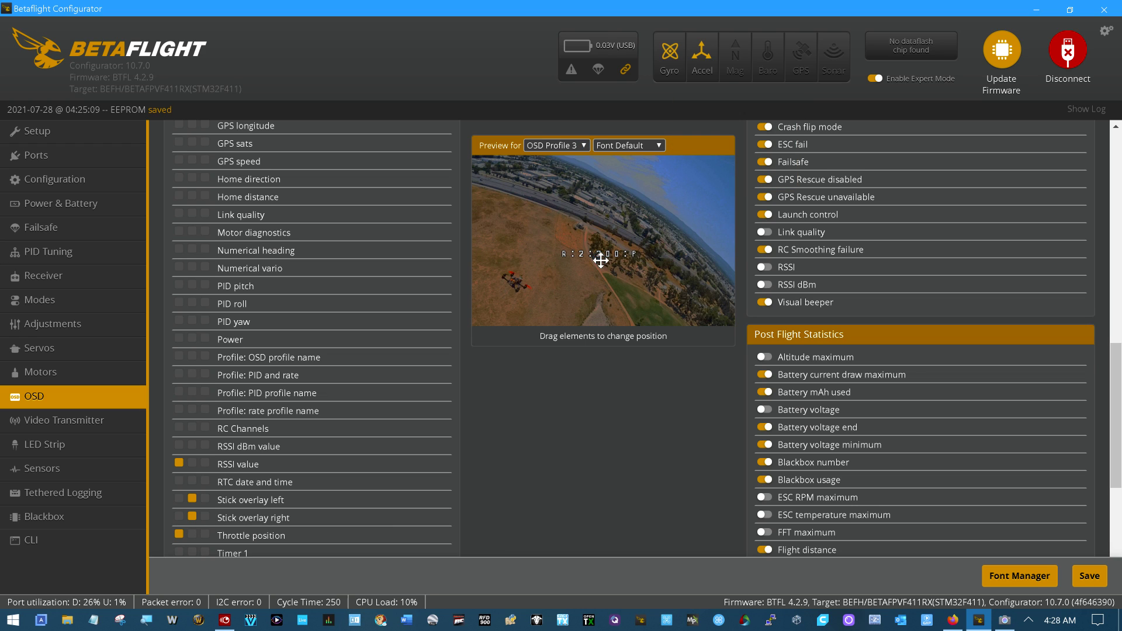
{"action": "scroll", "coordinate": [375, 334], "scroll_direction": "down", "scroll_amount": 4}
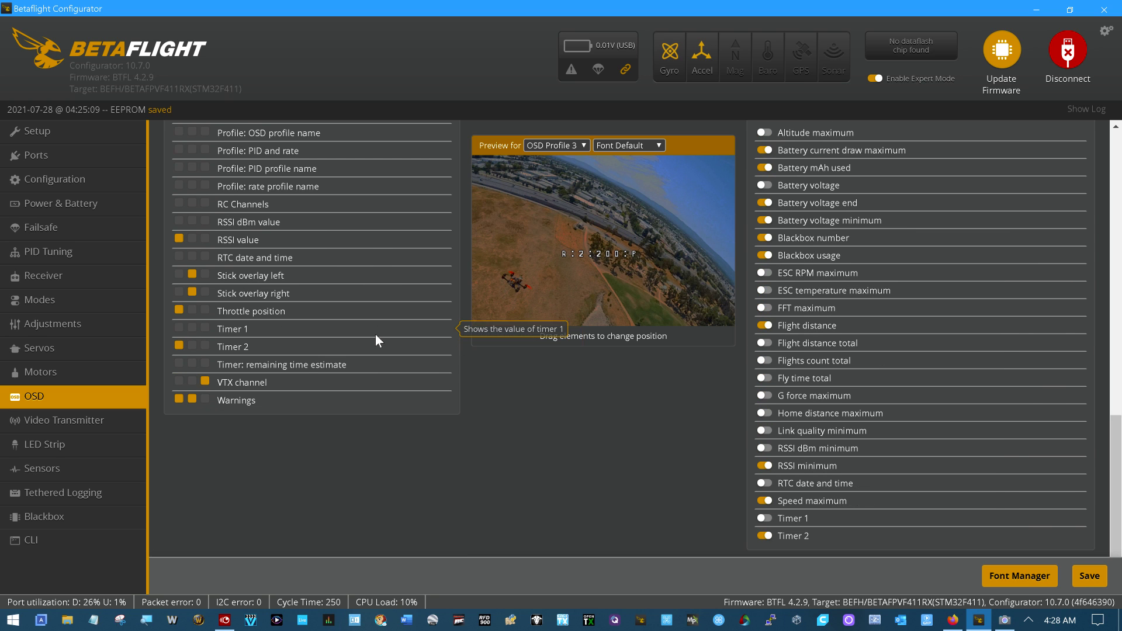
{"action": "left_click", "coordinate": [205, 381]}
Enable Artificial horizon sidebars for OSD Profile 3 and save the OSD settings
{"action": "scroll", "coordinate": [371, 348], "scroll_direction": "up", "scroll_amount": 1}
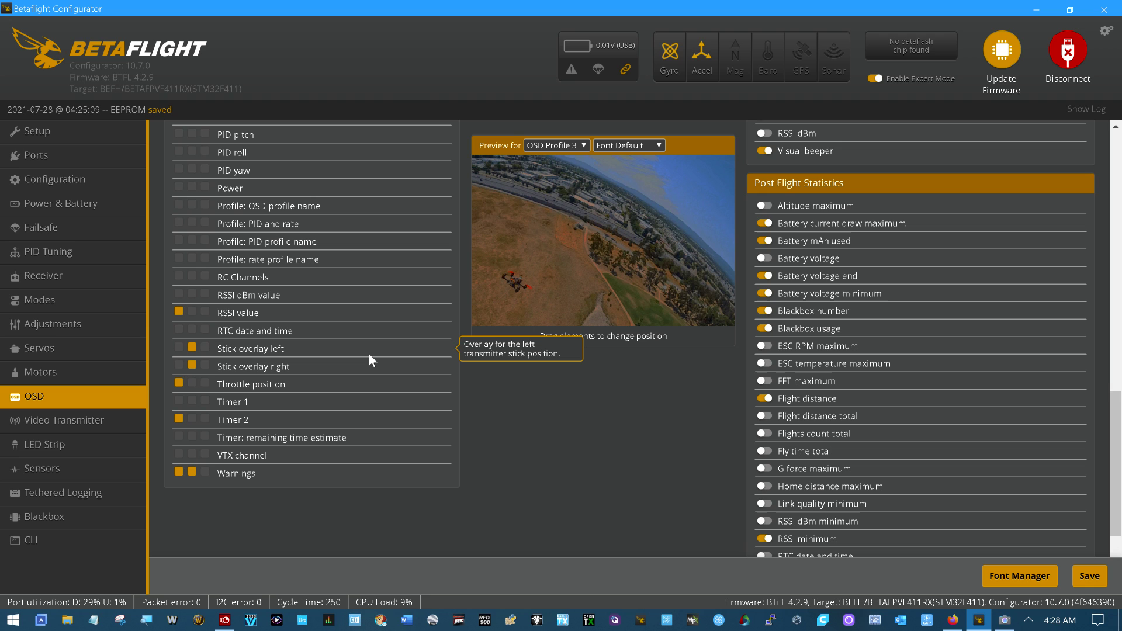
{"action": "scroll", "coordinate": [373, 352], "scroll_direction": "up", "scroll_amount": 1}
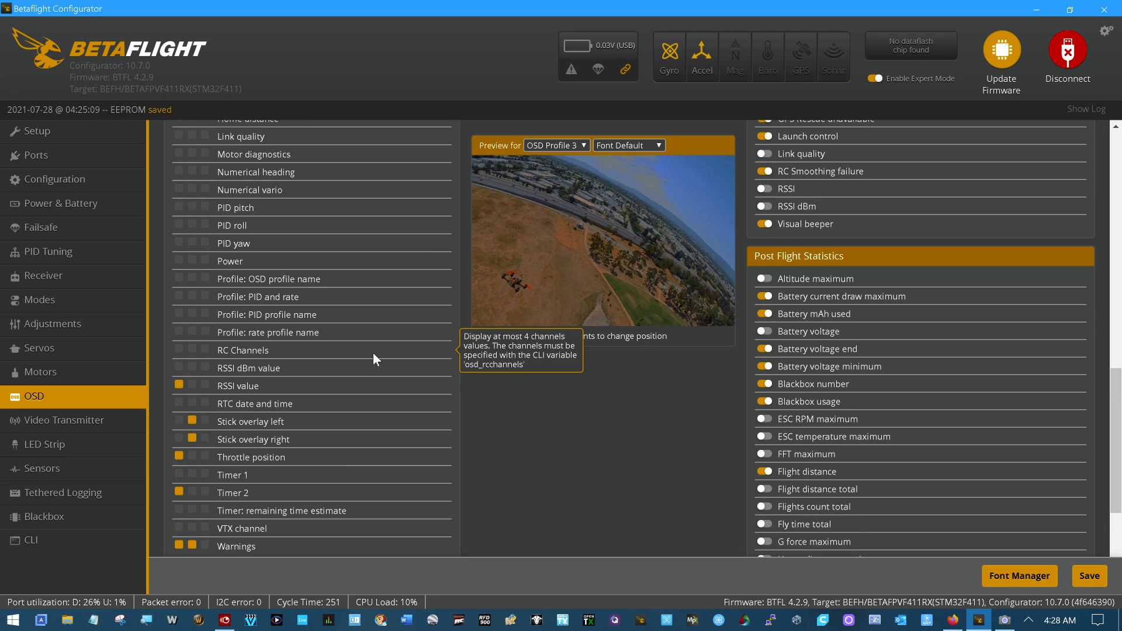
{"action": "scroll", "coordinate": [373, 352], "scroll_direction": "up", "scroll_amount": 1}
{"action": "scroll", "coordinate": [374, 352], "scroll_direction": "up", "scroll_amount": 1}
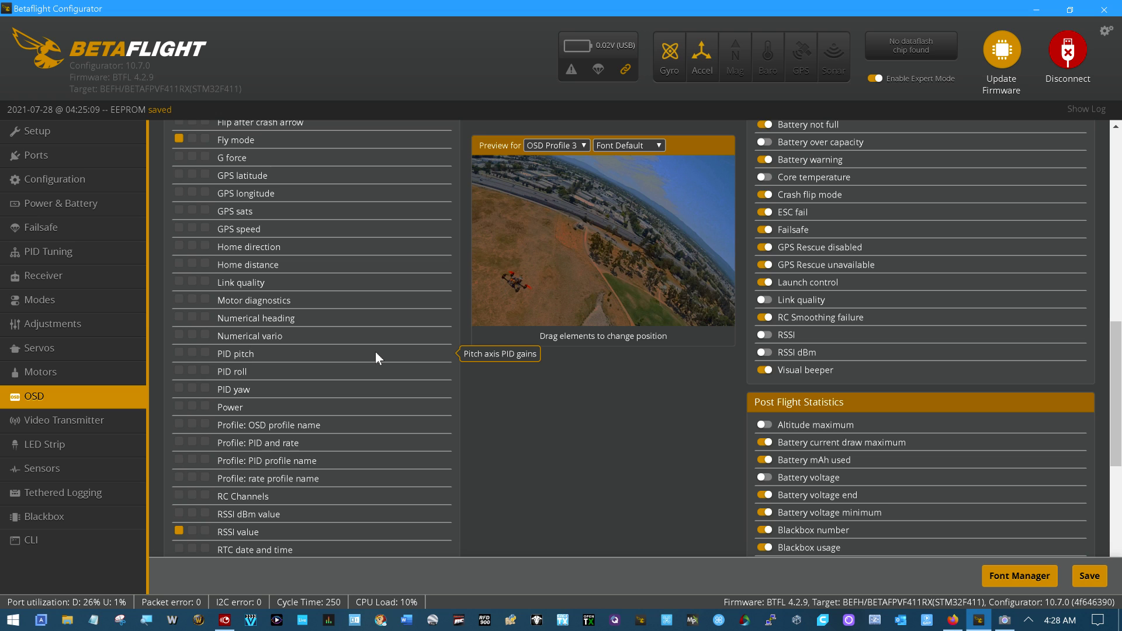
{"action": "scroll", "coordinate": [375, 352], "scroll_direction": "up", "scroll_amount": 1}
{"action": "scroll", "coordinate": [375, 353], "scroll_direction": "up", "scroll_amount": 1}
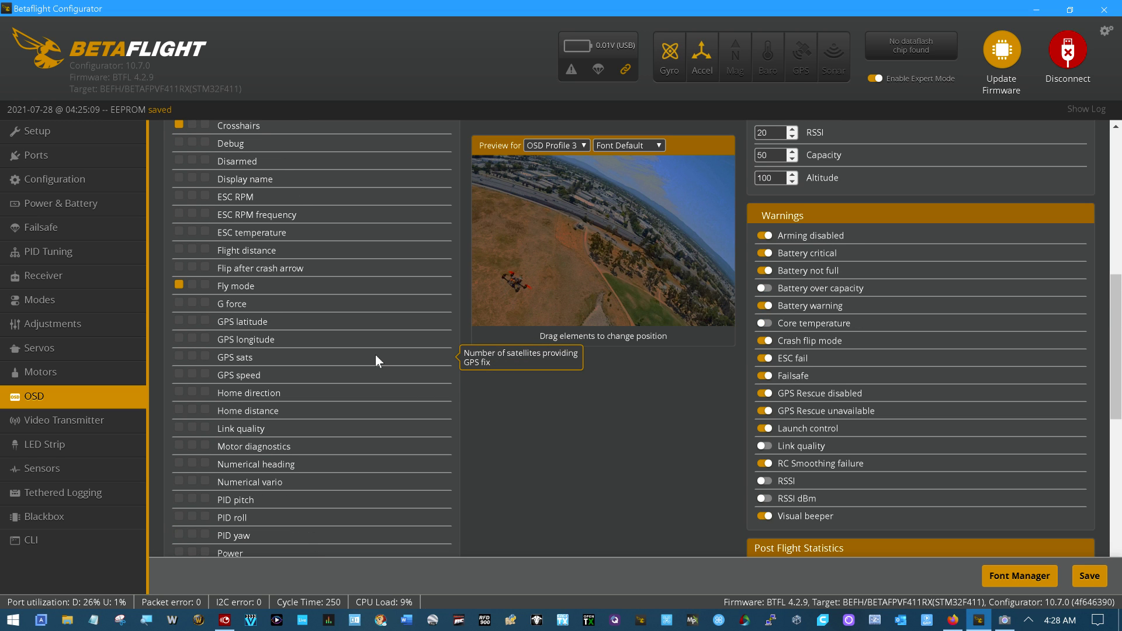
{"action": "scroll", "coordinate": [375, 354], "scroll_direction": "up", "scroll_amount": 1}
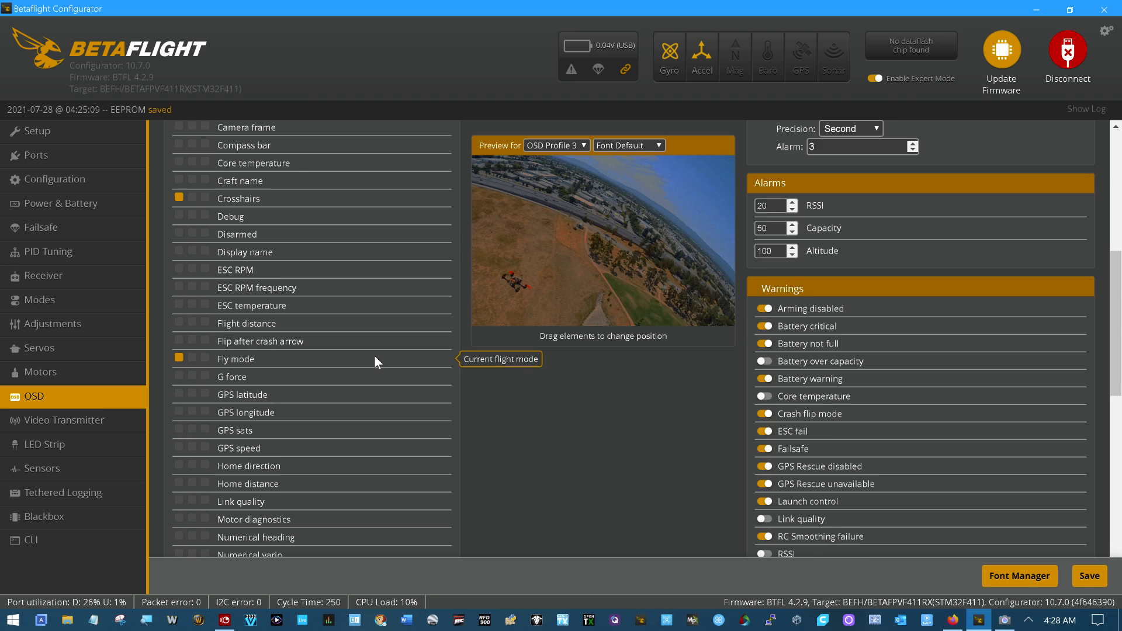
{"action": "scroll", "coordinate": [375, 356], "scroll_direction": "up", "scroll_amount": 2}
{"action": "scroll", "coordinate": [375, 356], "scroll_direction": "up", "scroll_amount": 2}
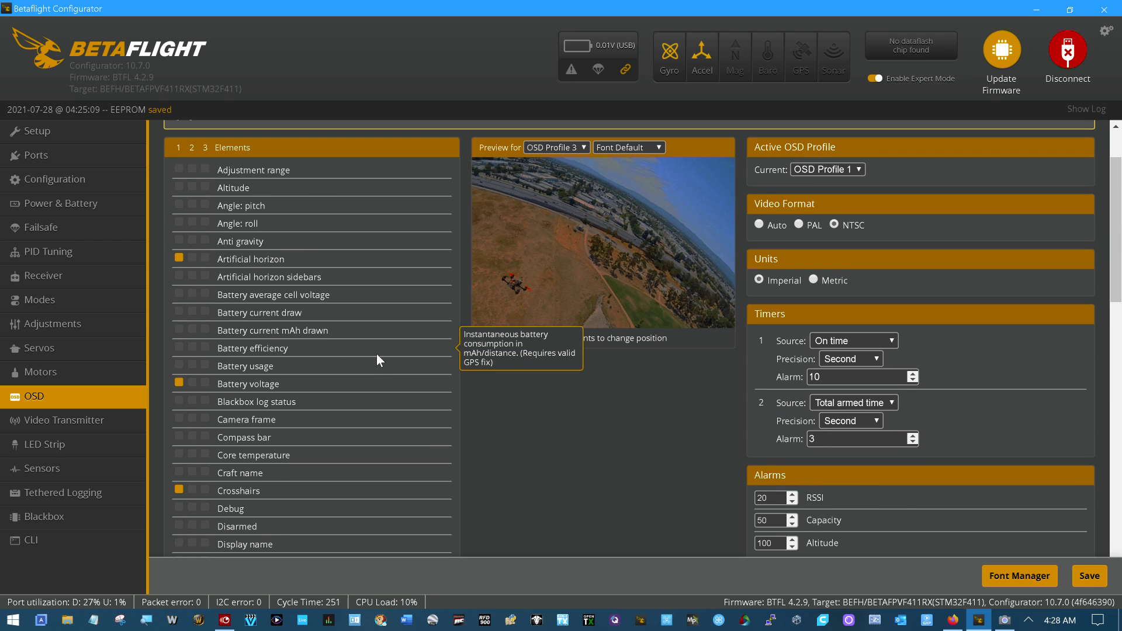
{"action": "left_click", "coordinate": [205, 276]}
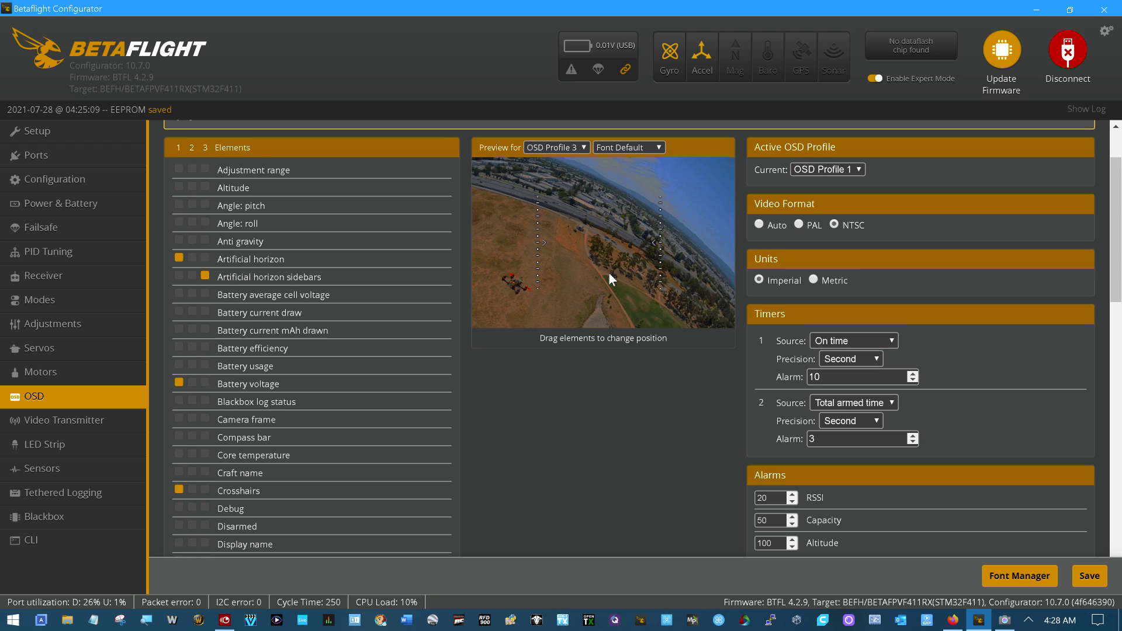
{"action": "left_click", "coordinate": [1089, 577]}
{"action": "left_click", "coordinate": [1088, 576]}
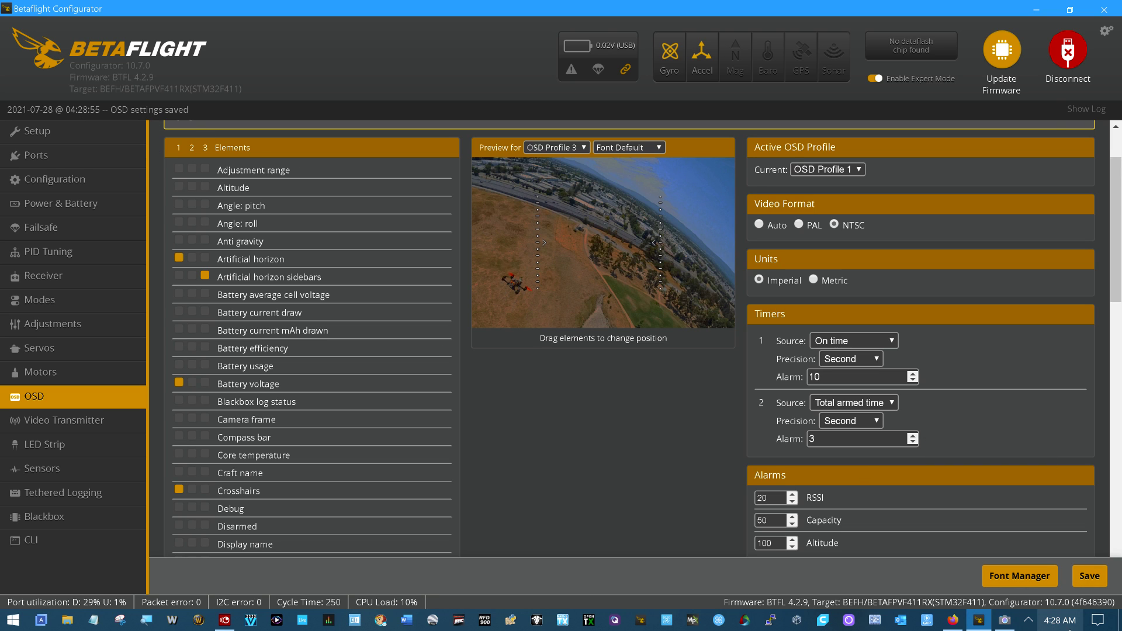
Switch to the Camera app to check the saved OSD profiles on the live video feed, and return to Betaflight Configurator
{"action": "mouse_move", "coordinate": [1060, 628]}
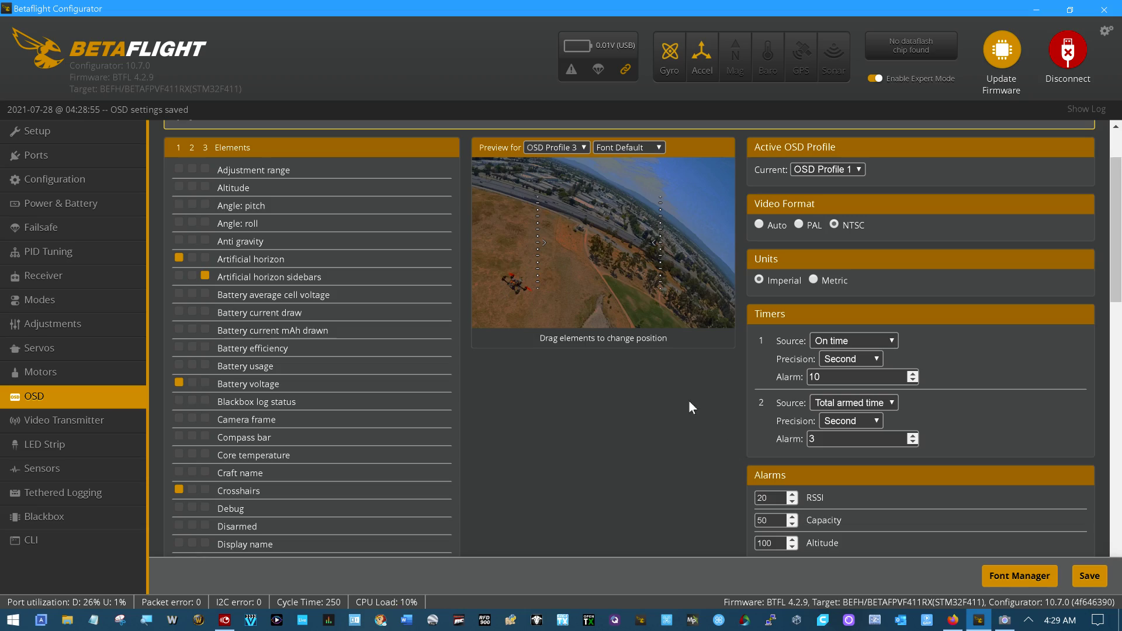
{"action": "left_click", "coordinate": [1004, 622]}
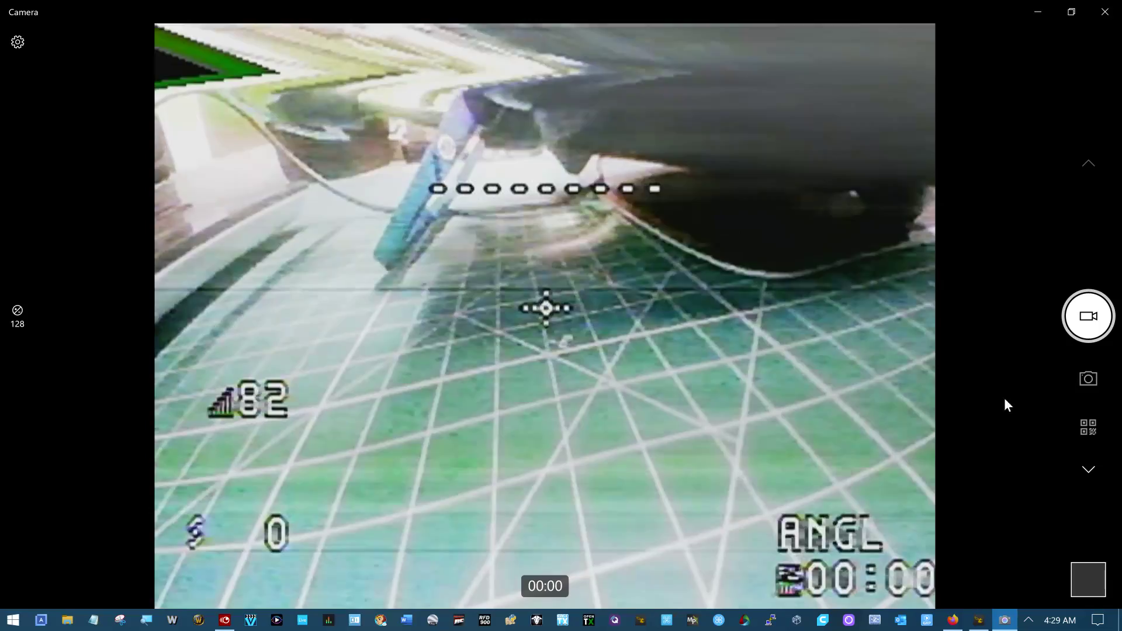
{"action": "left_click", "coordinate": [977, 621]}
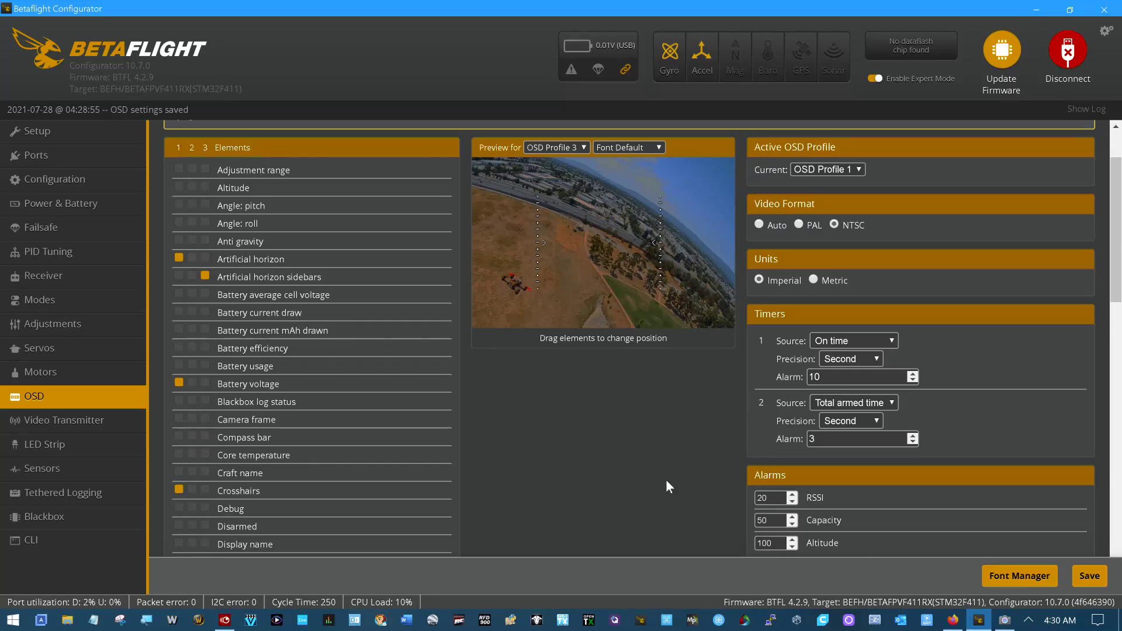
Run the diff all command in the CLI to list the board's configuration changes
{"action": "left_click", "coordinate": [61, 537]}
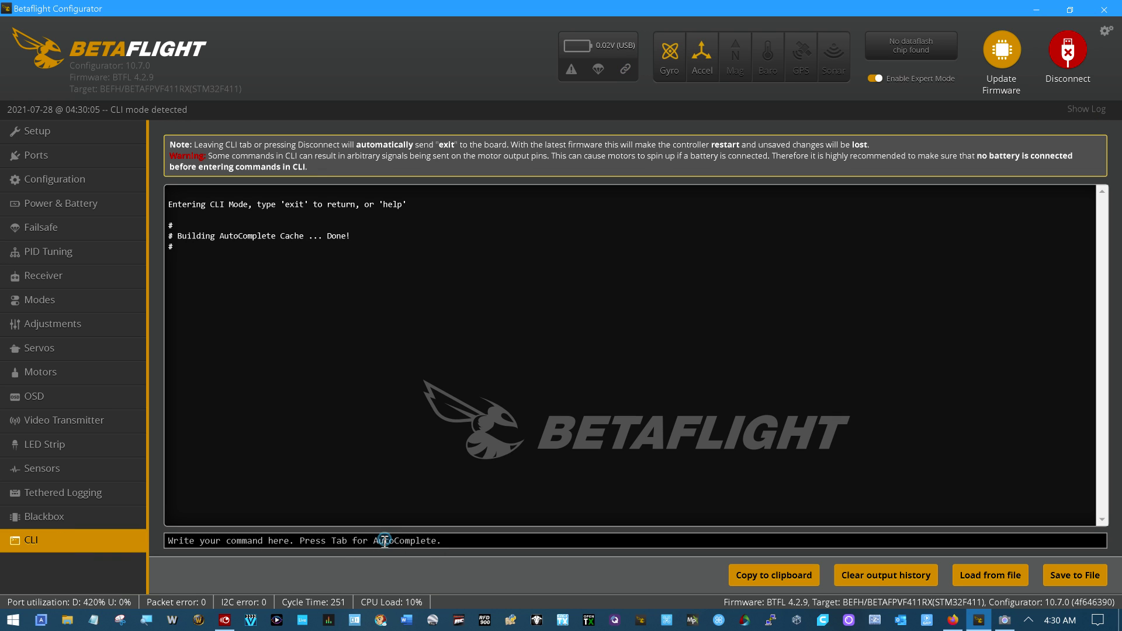
{"action": "type", "text": "f"}
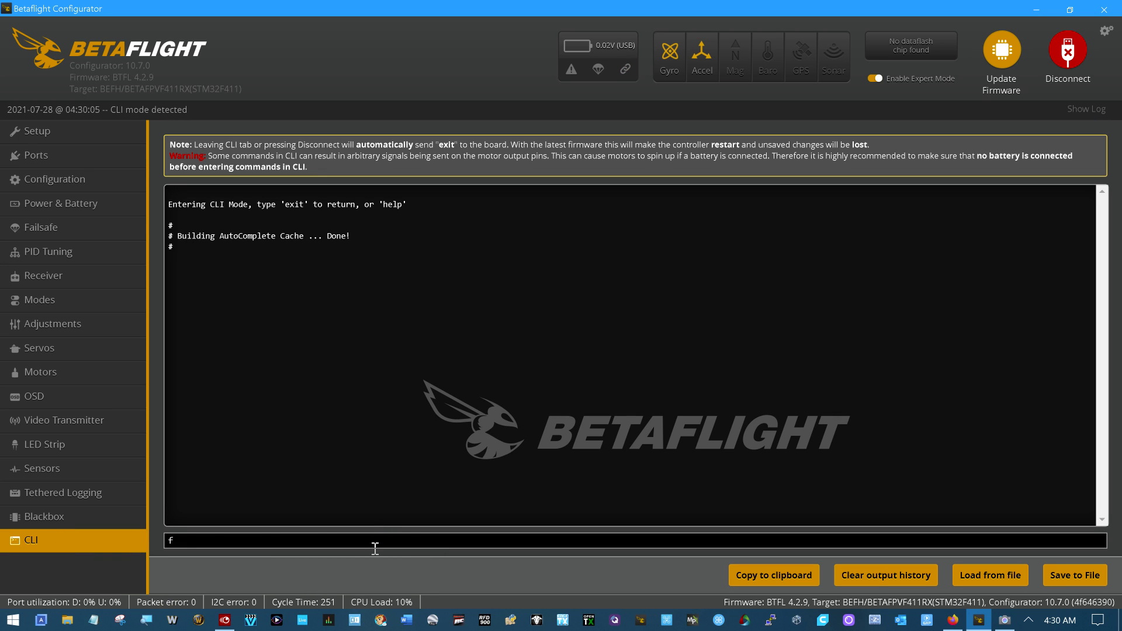
{"action": "key", "text": "BackSpace"}
{"action": "type", "text": "diff all"}
{"action": "key", "text": "Return"}
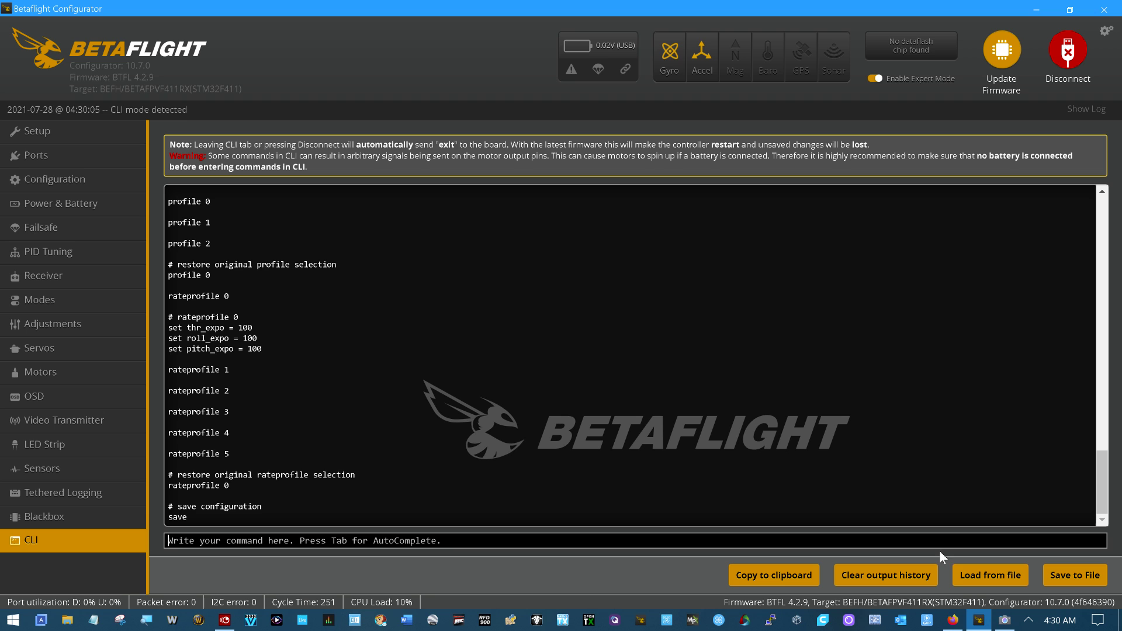
{"action": "left_click", "coordinate": [1066, 574]}
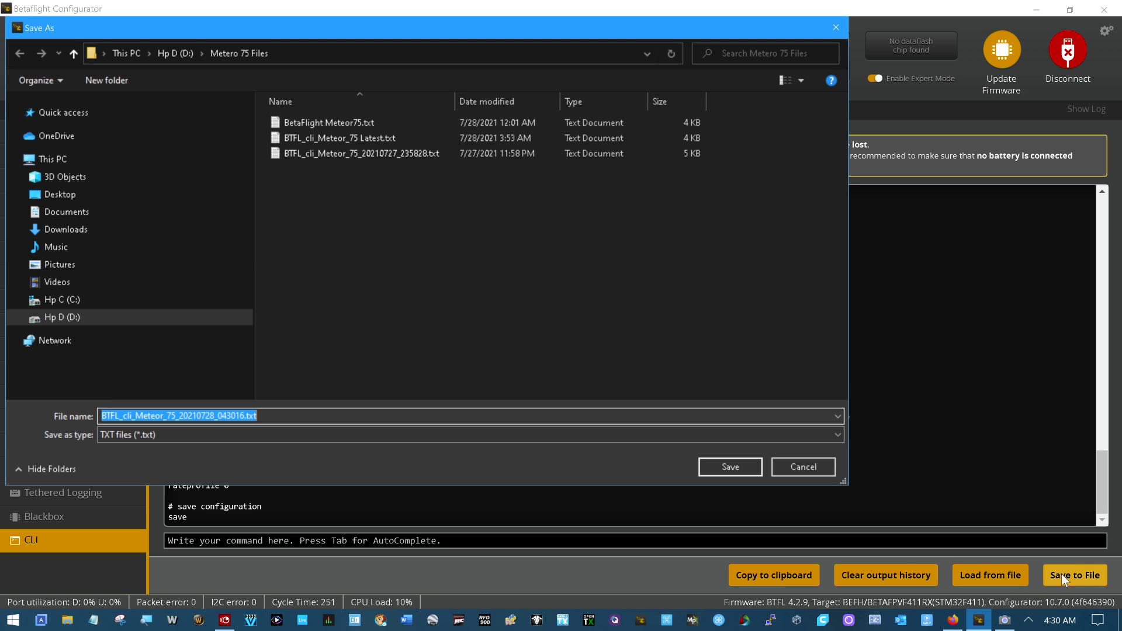
{"action": "left_click", "coordinate": [808, 470]}
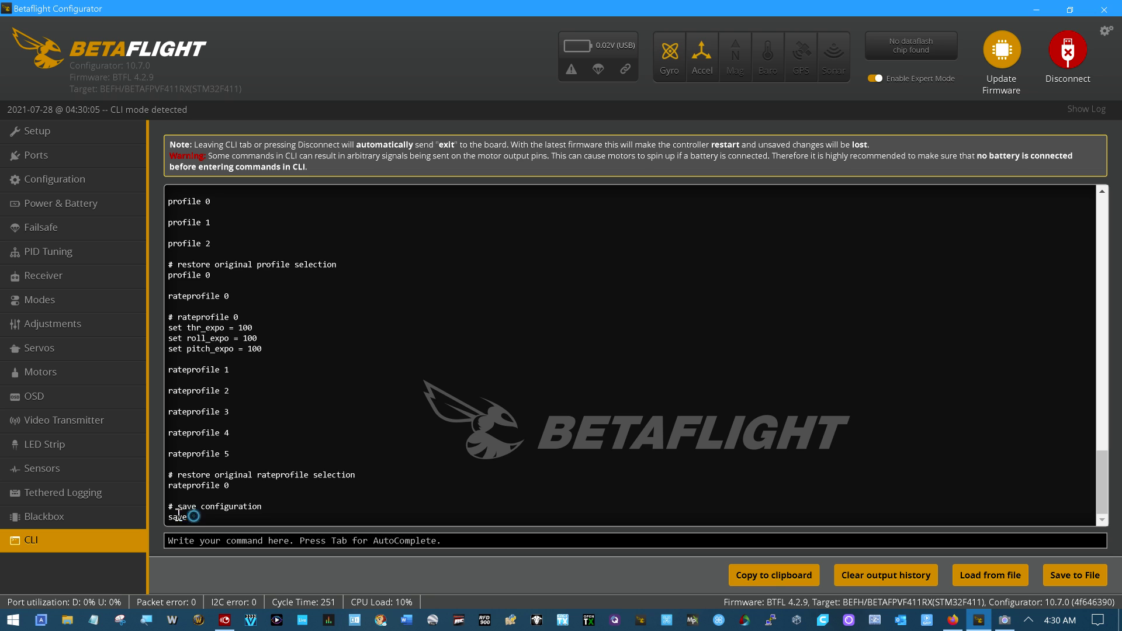
{"action": "left_click_drag", "start_coordinate": [194, 516], "coordinate": [170, 370]}
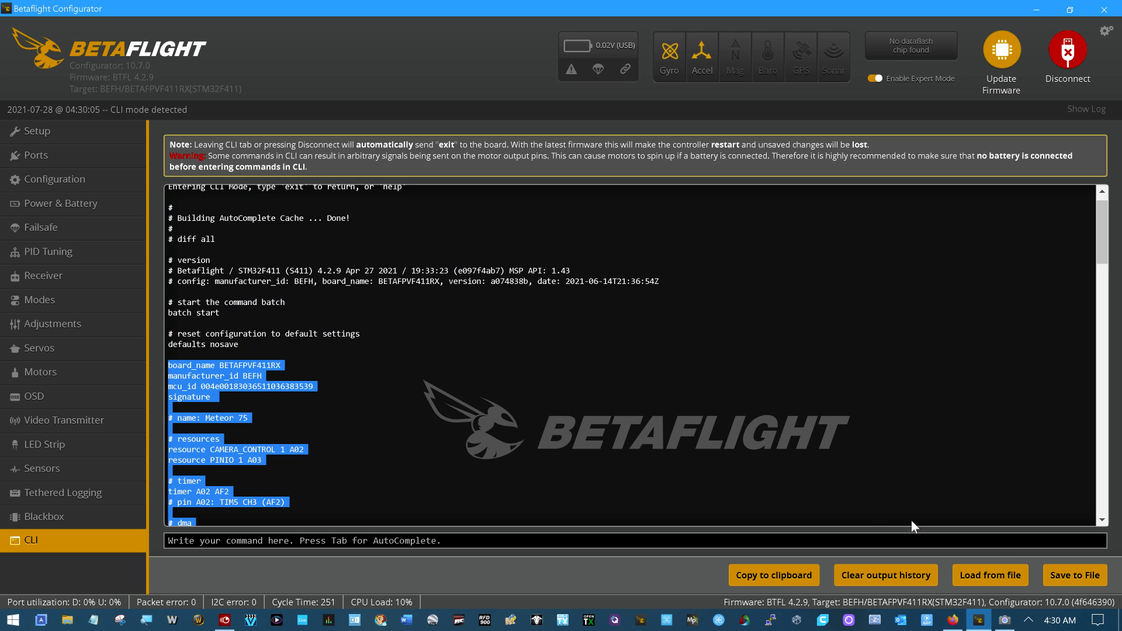
Save the CLI output to file, overwriting BTFL_cli_Meteor_75 Latest.txt, and leave the CLI for the Setup page
{"action": "left_click", "coordinate": [1062, 575]}
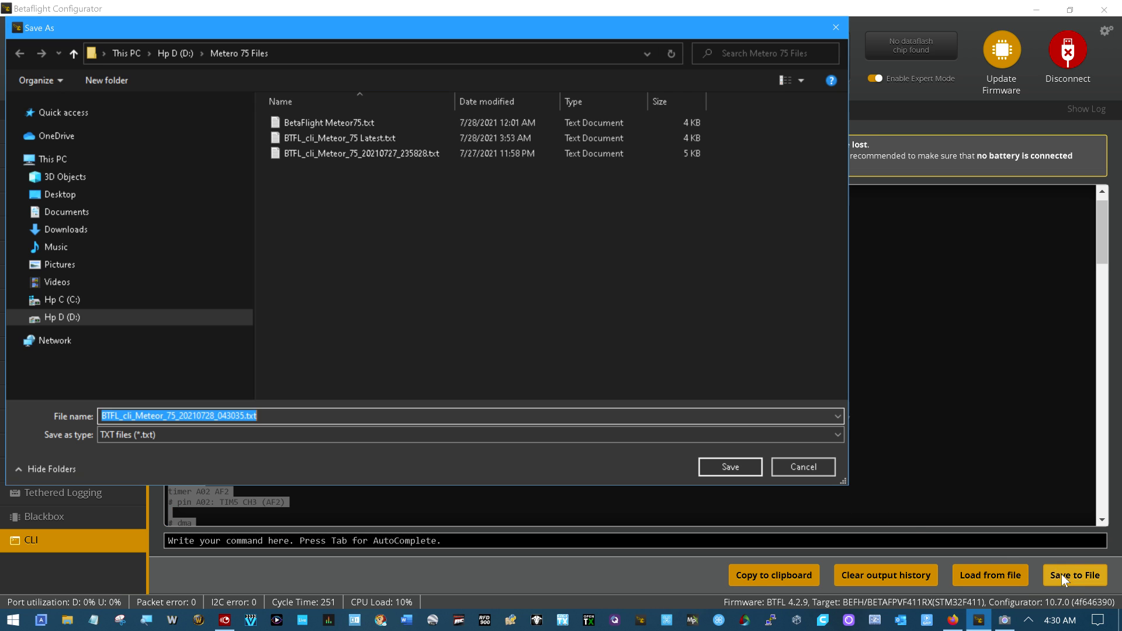
{"action": "double_click", "coordinate": [377, 137]}
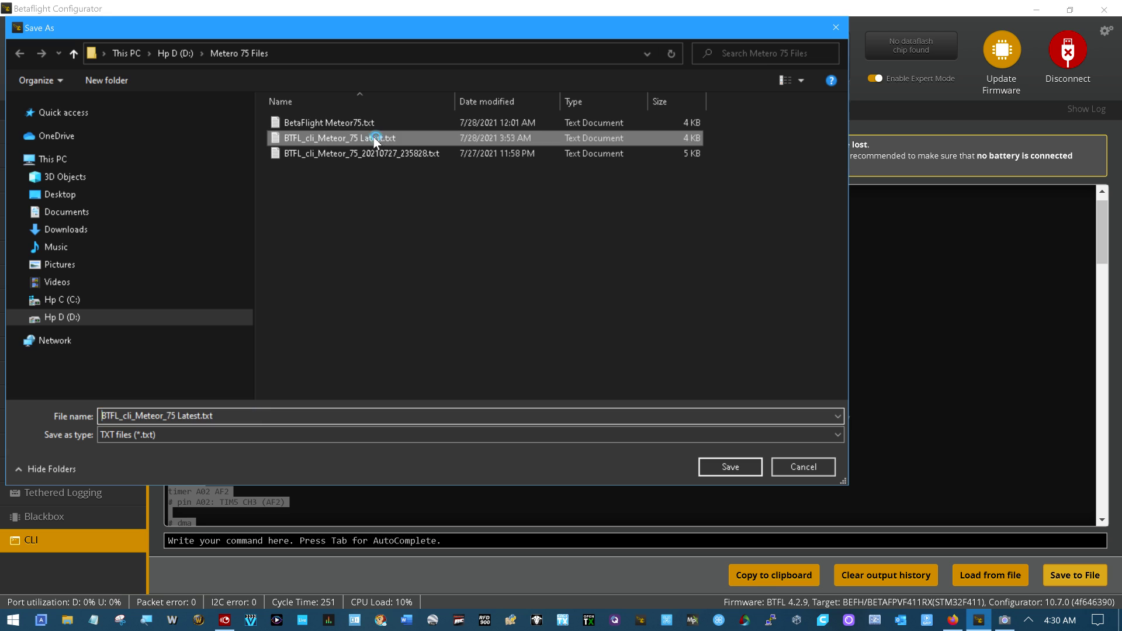
{"action": "left_click", "coordinate": [602, 315]}
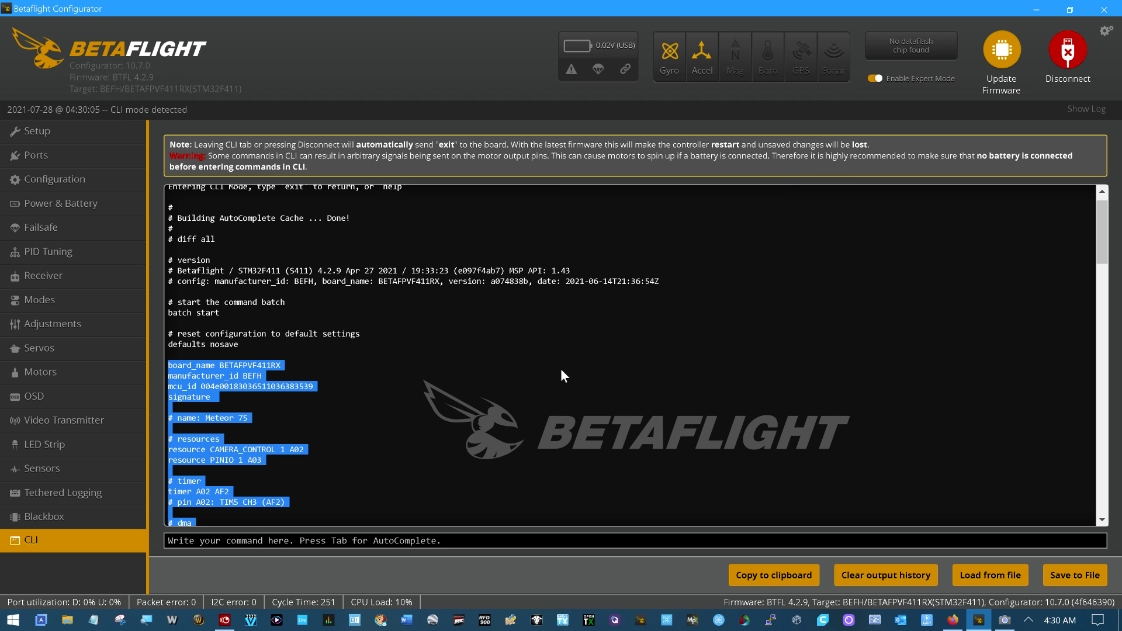
{"action": "left_click", "coordinate": [47, 133]}
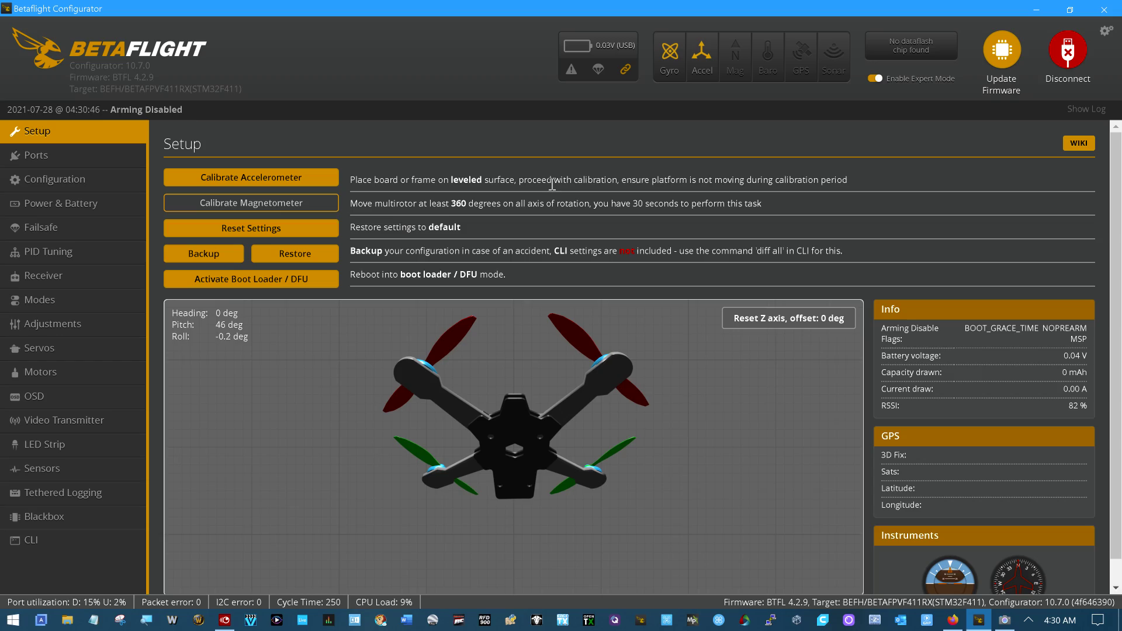
Switch to the Camera app to recheck the OSD on the live feed, and return to Betaflight Configurator
{"action": "left_click", "coordinate": [1005, 620]}
{"action": "mouse_move", "coordinate": [978, 620]}
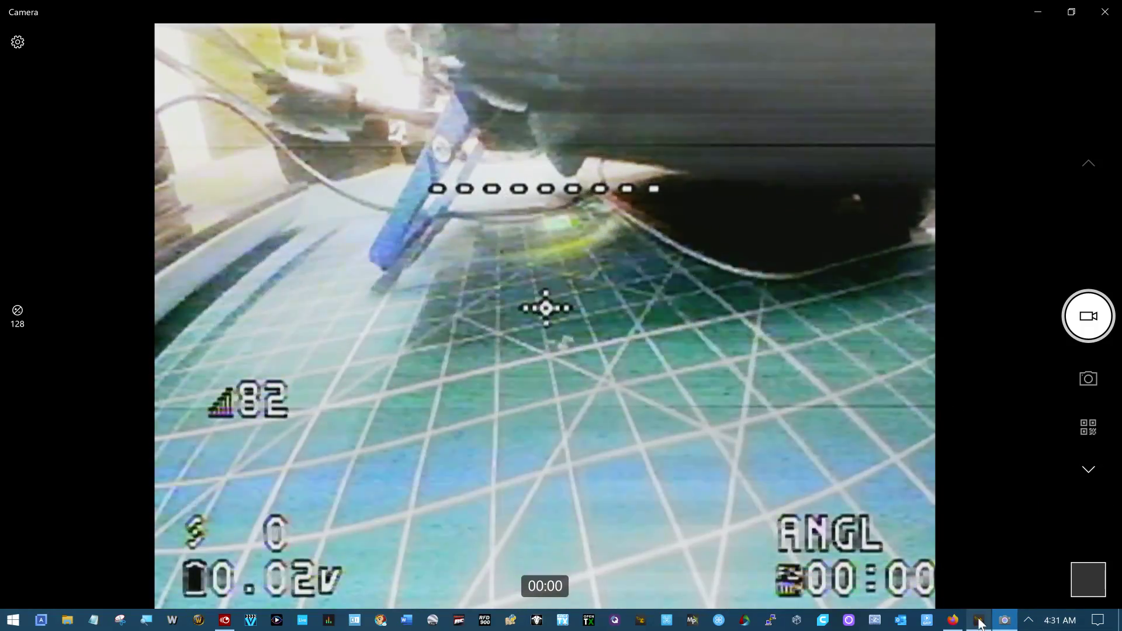
{"action": "left_click", "coordinate": [979, 622]}
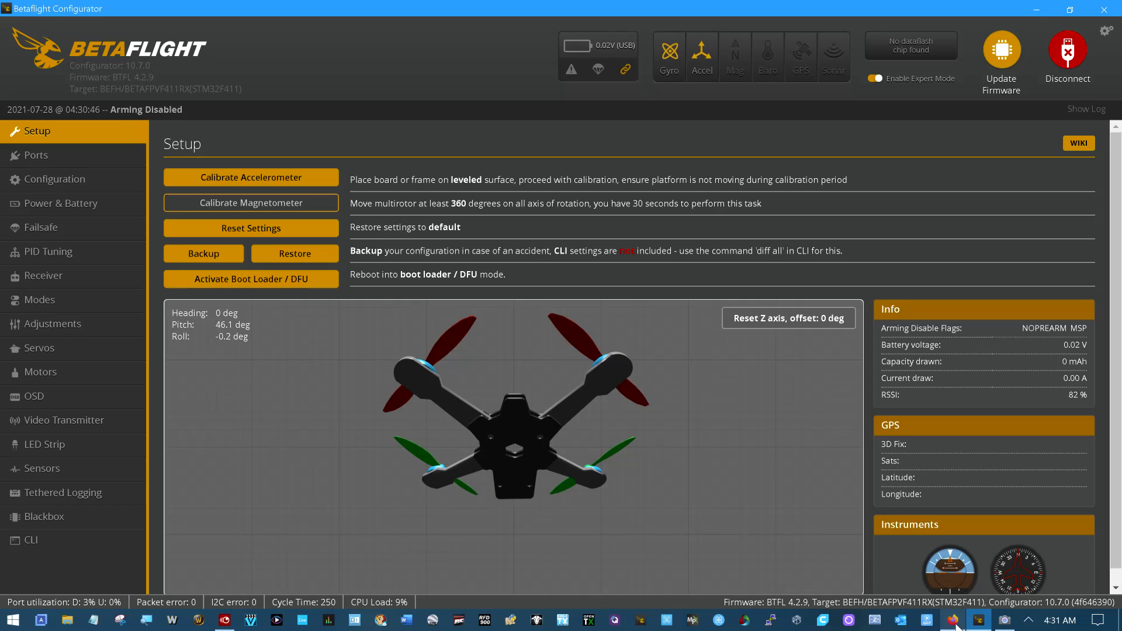